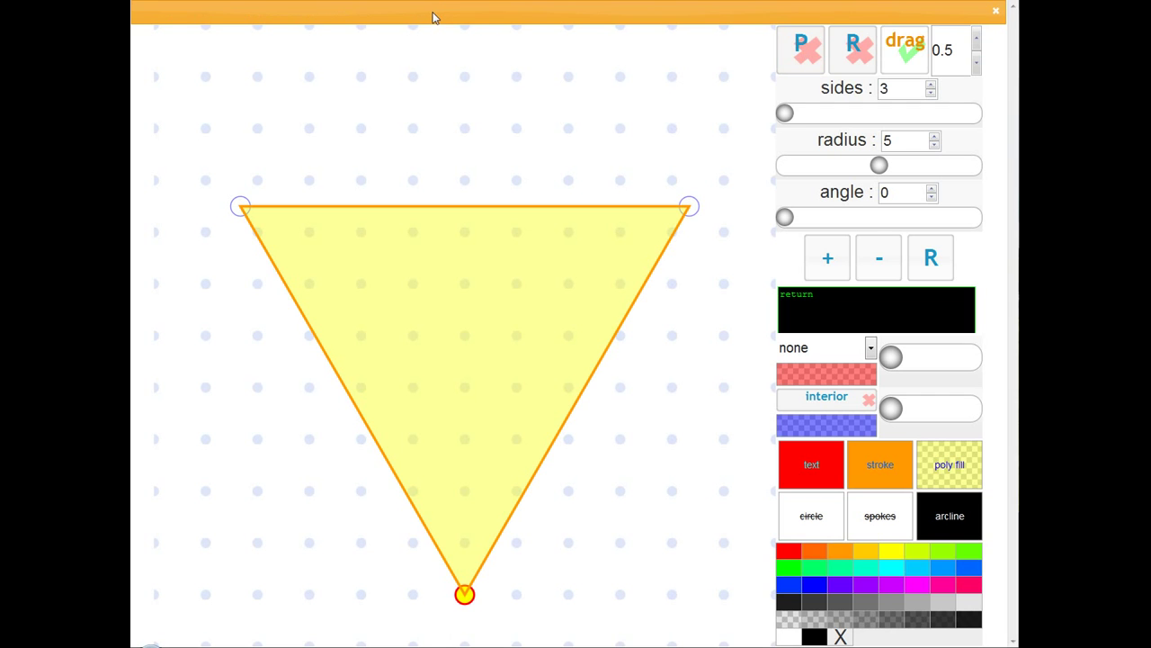
Place the protractor on the triangle's left corner, align it with the left edge, then hide it.
{"action": "left_click", "coordinate": [797, 54]}
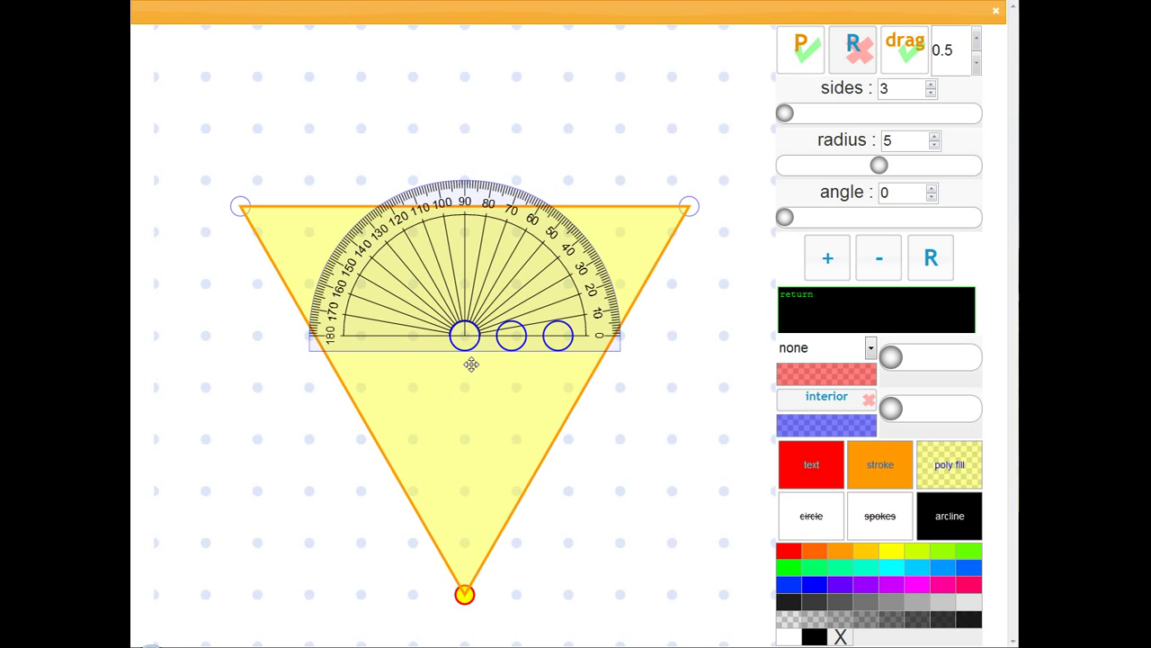
{"action": "left_click_drag", "start_coordinate": [481, 329], "coordinate": [239, 206]}
{"action": "left_click_drag", "start_coordinate": [326, 212], "coordinate": [311, 335]}
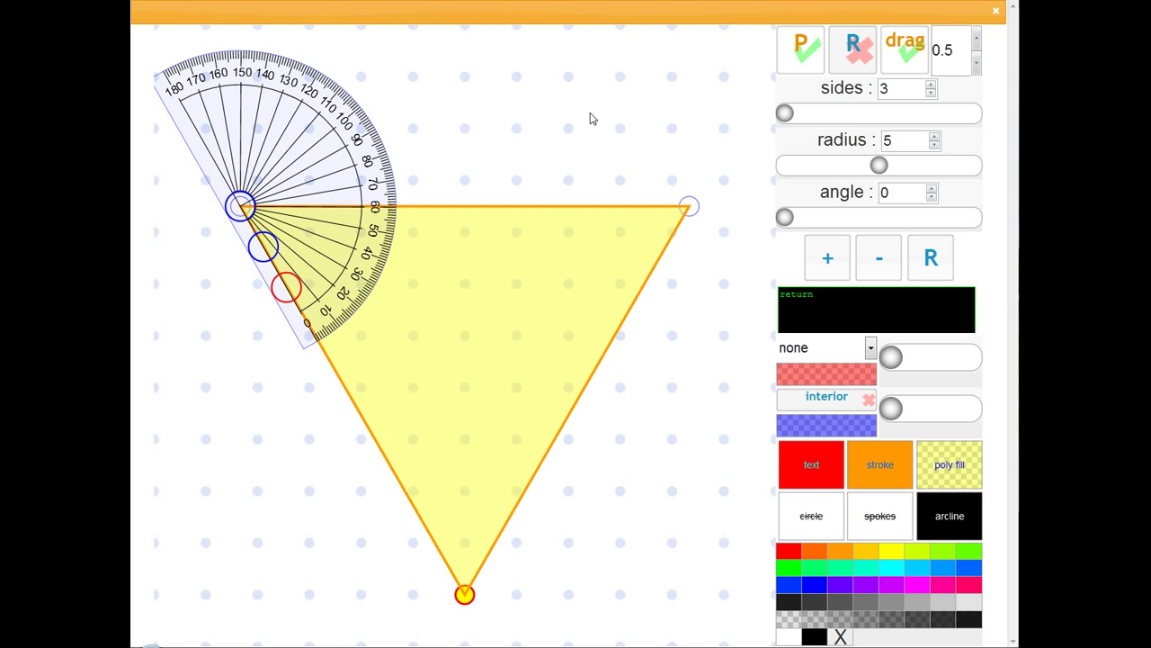
{"action": "left_click", "coordinate": [807, 58]}
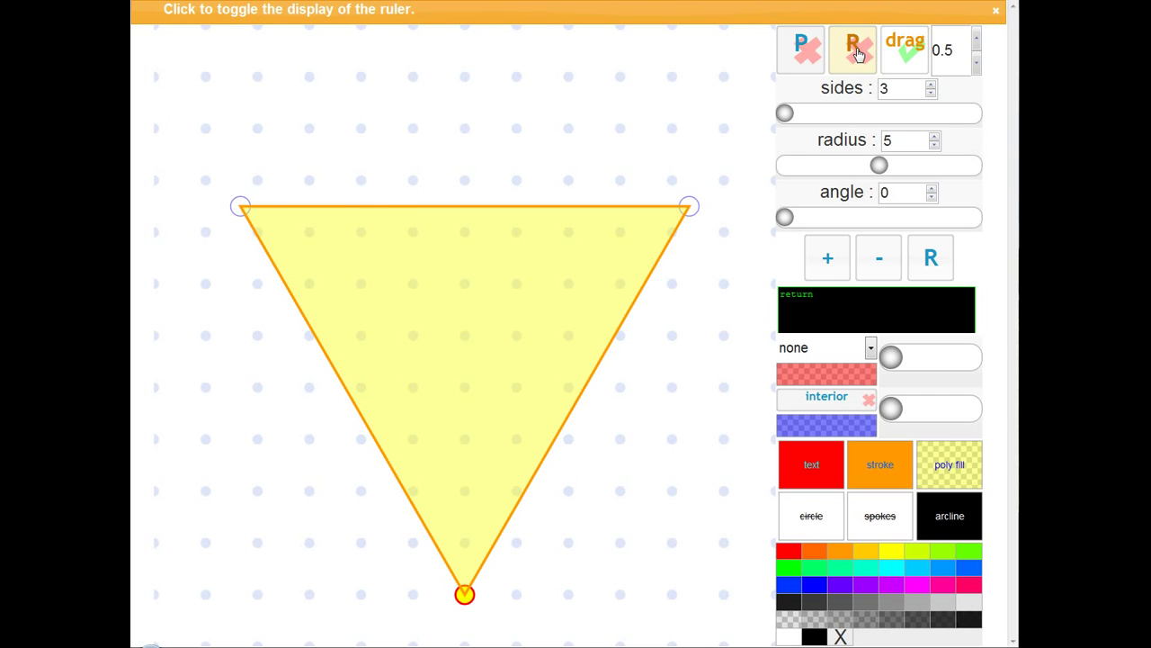
Lay the ruler along the triangle's top edge, tilted around its 5 mark.
{"action": "left_click", "coordinate": [859, 56]}
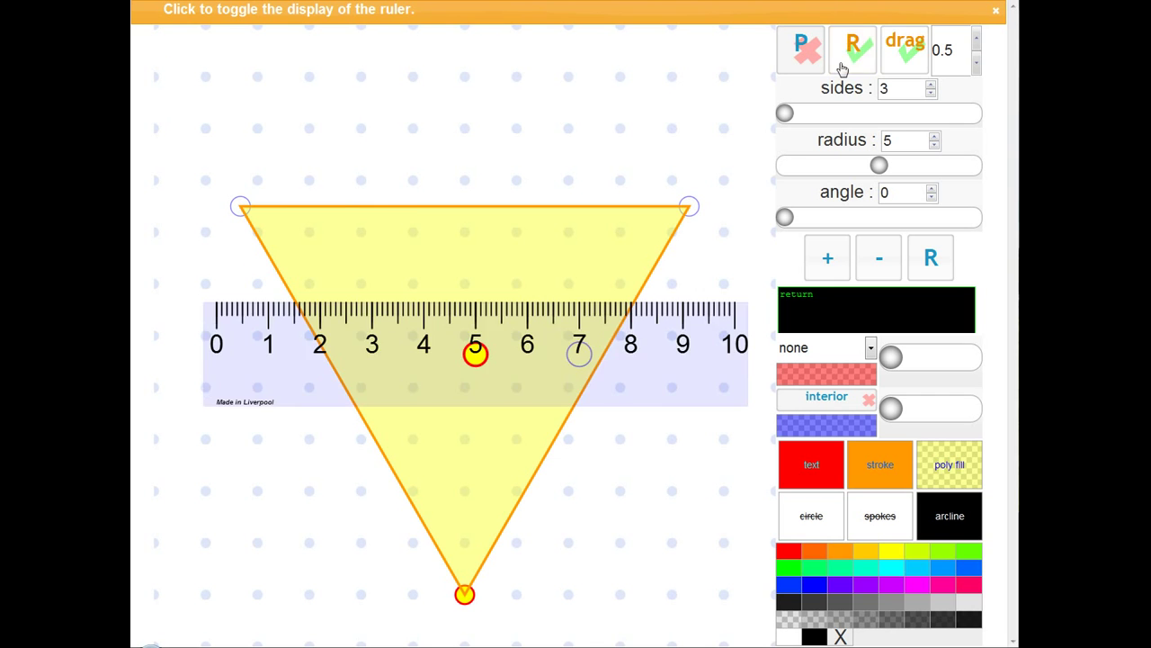
{"action": "left_click_drag", "start_coordinate": [473, 358], "coordinate": [463, 182]}
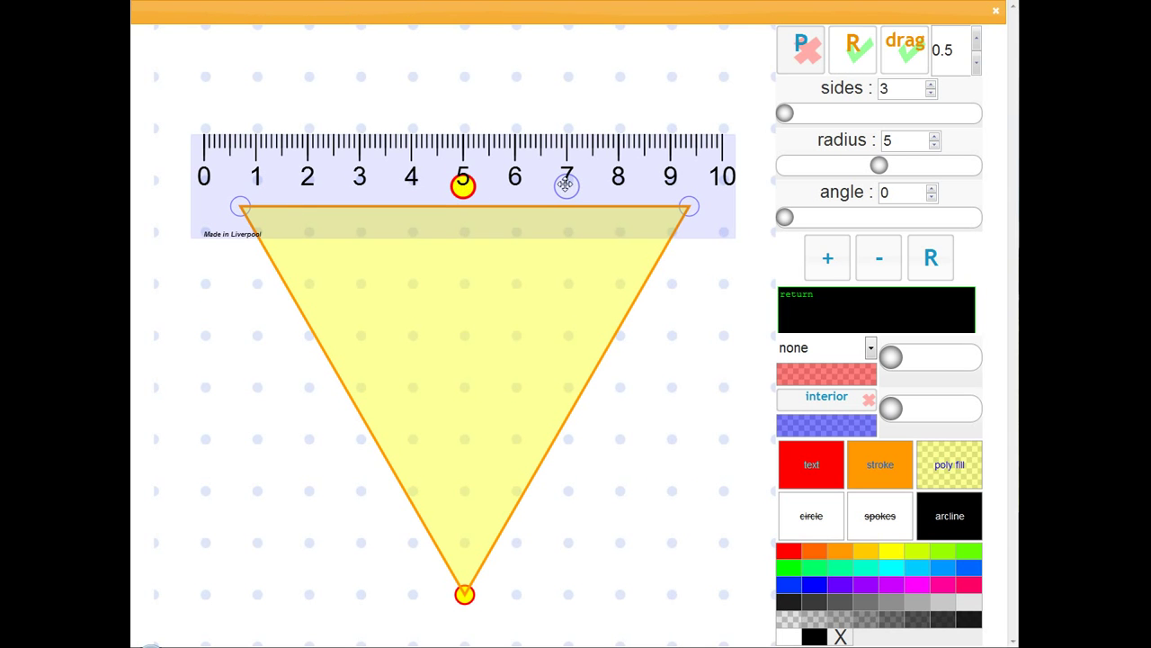
{"action": "left_click_drag", "start_coordinate": [566, 185], "coordinate": [584, 235]}
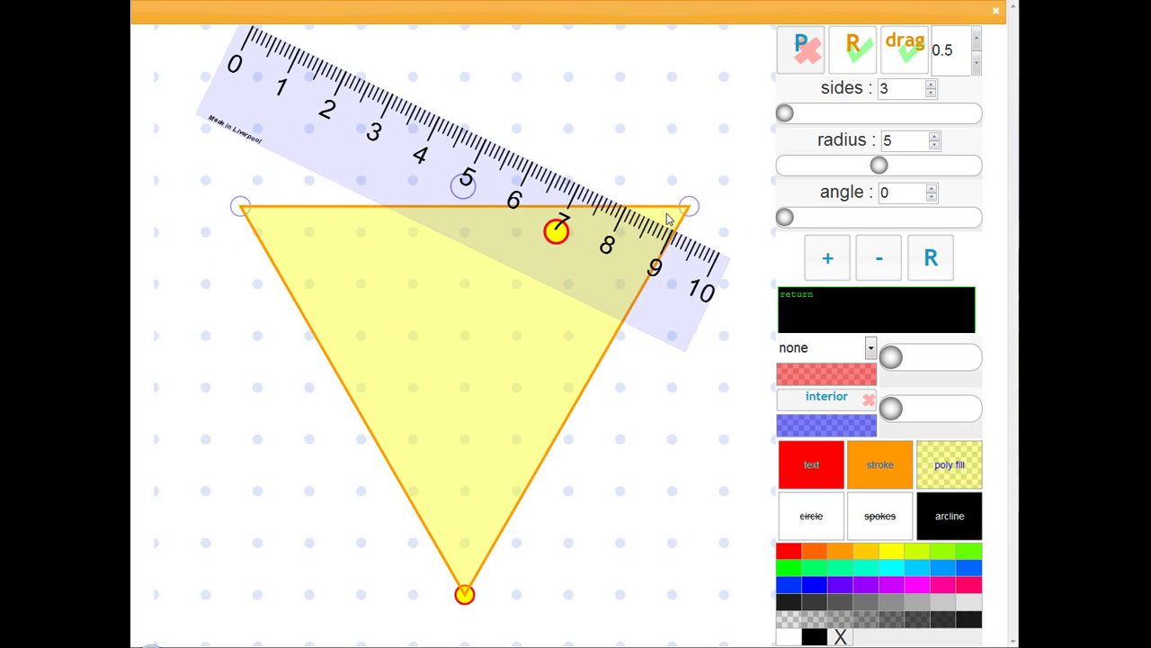
Hide the ruler and turn draggable vertices off.
{"action": "left_click", "coordinate": [854, 52]}
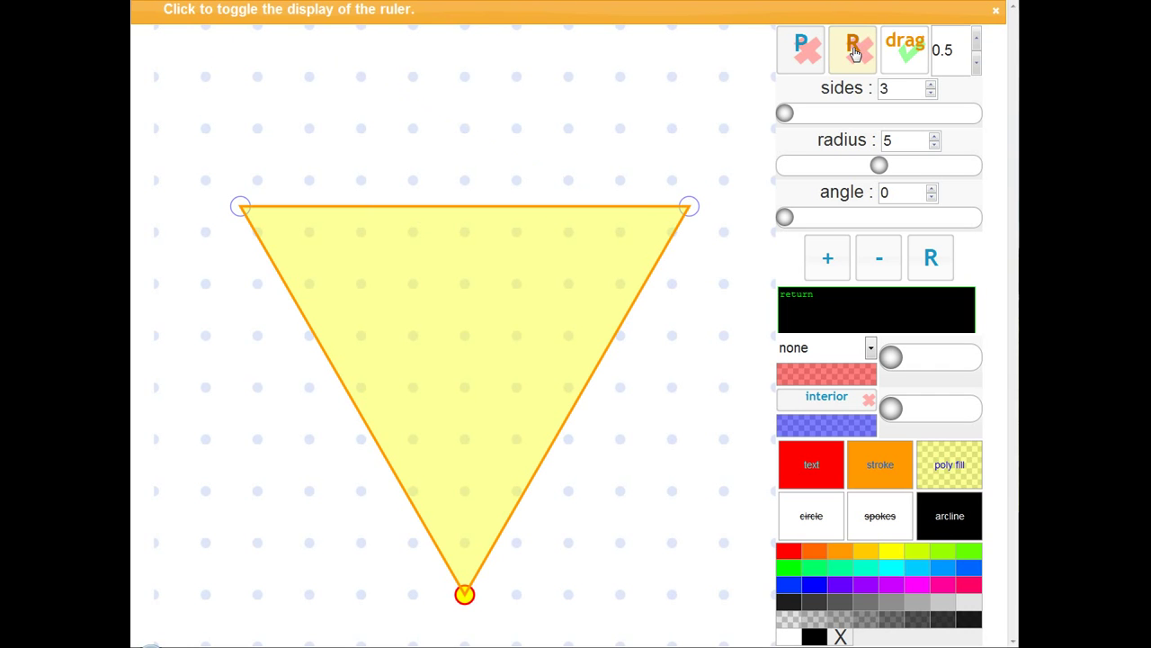
{"action": "left_click", "coordinate": [909, 54]}
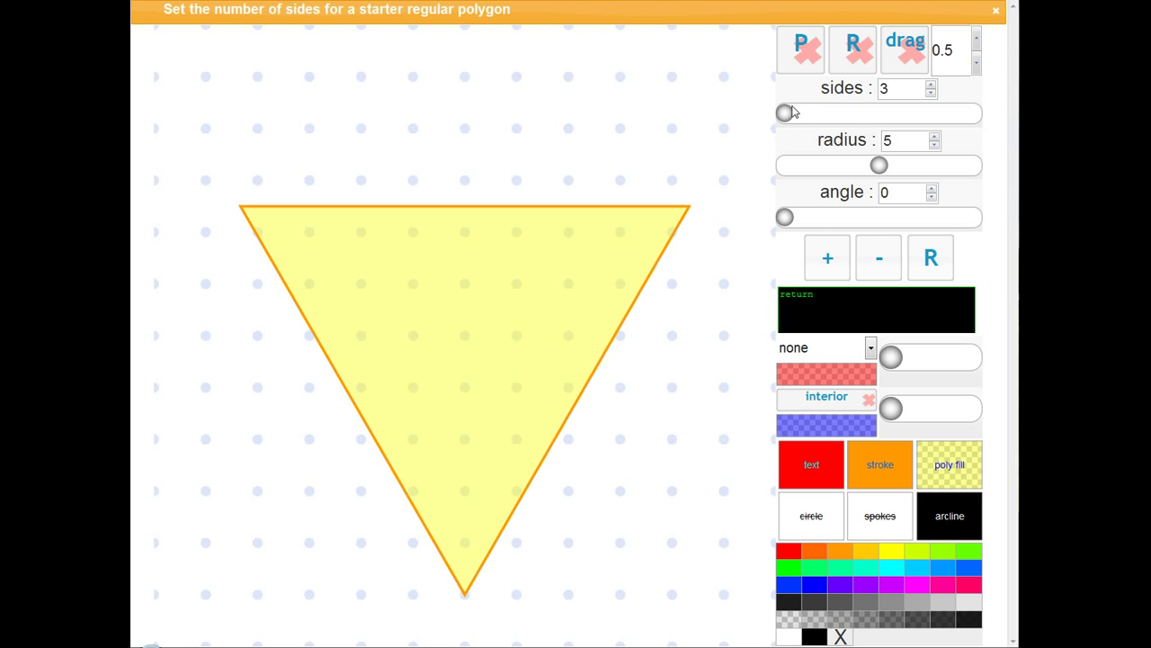
{"action": "left_click", "coordinate": [902, 56]}
{"action": "left_click", "coordinate": [902, 55]}
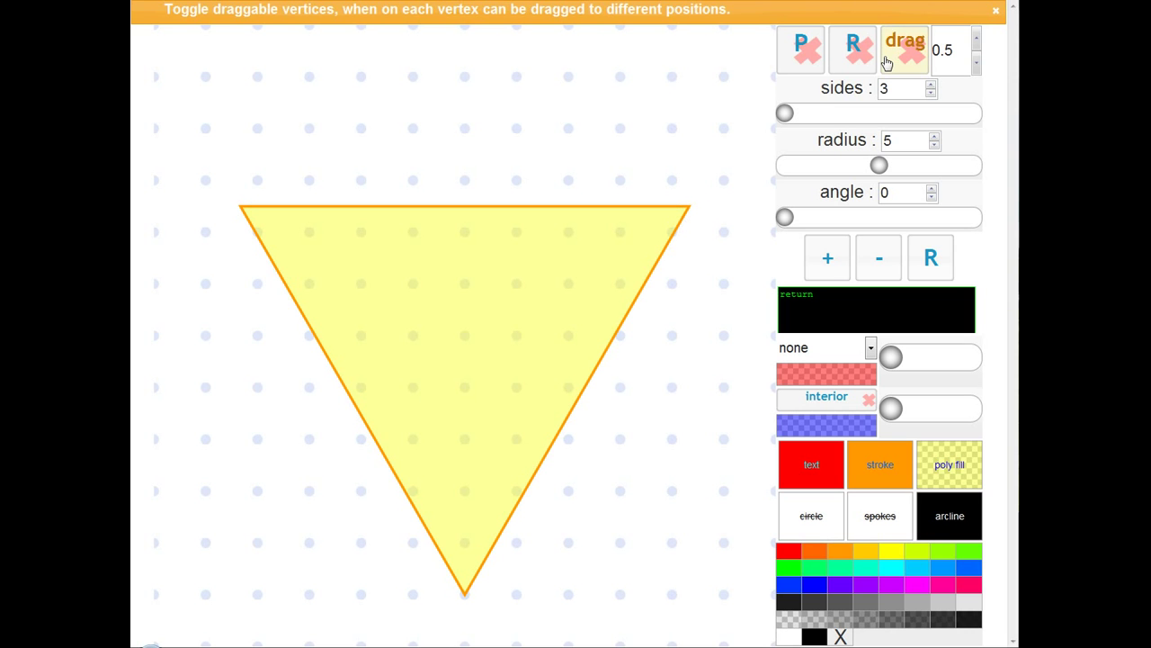
Show the protractor and slide its centre right along the triangle's top edge.
{"action": "left_click", "coordinate": [801, 51]}
{"action": "mouse_move", "coordinate": [237, 208]}
{"action": "left_mouse_down"}
{"action": "mouse_move", "coordinate": [252, 206]}
{"action": "mouse_move", "coordinate": [235, 209]}
{"action": "left_mouse_up"}
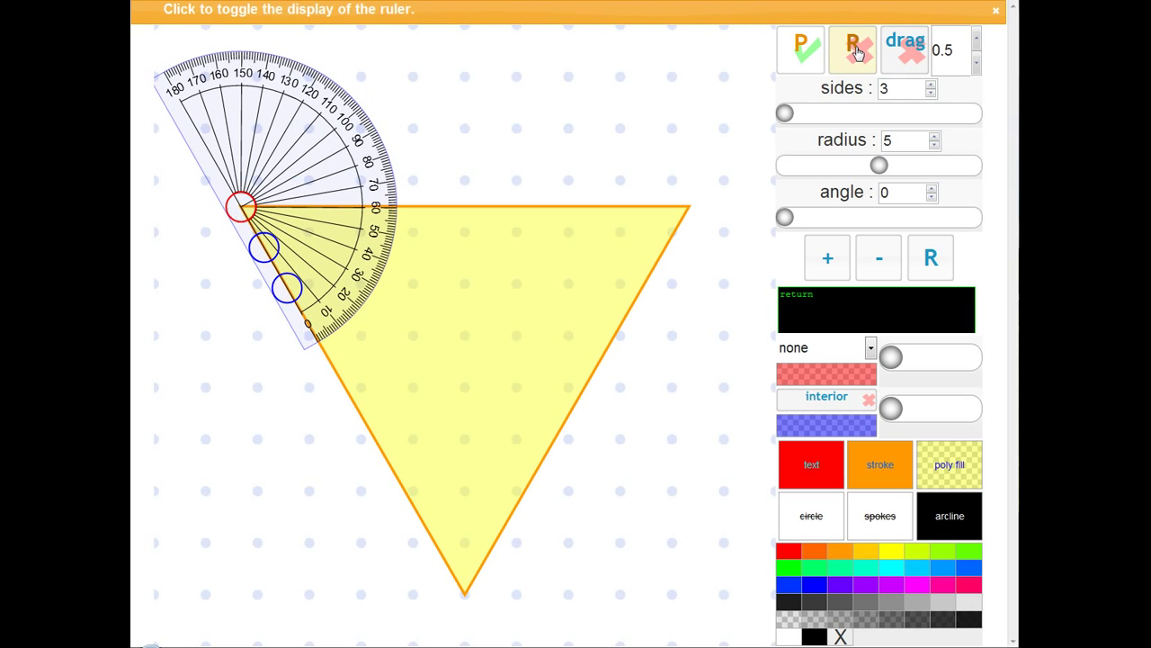
{"action": "left_click", "coordinate": [904, 50]}
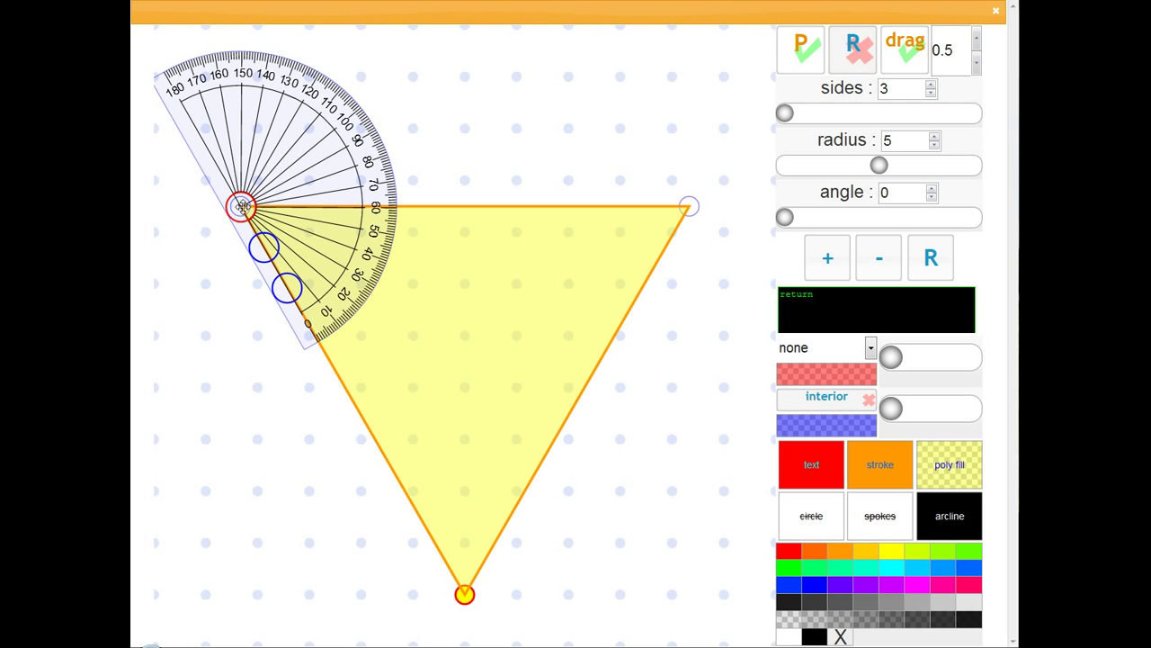
{"action": "left_click_drag", "start_coordinate": [241, 206], "coordinate": [319, 197]}
{"action": "left_click", "coordinate": [905, 49]}
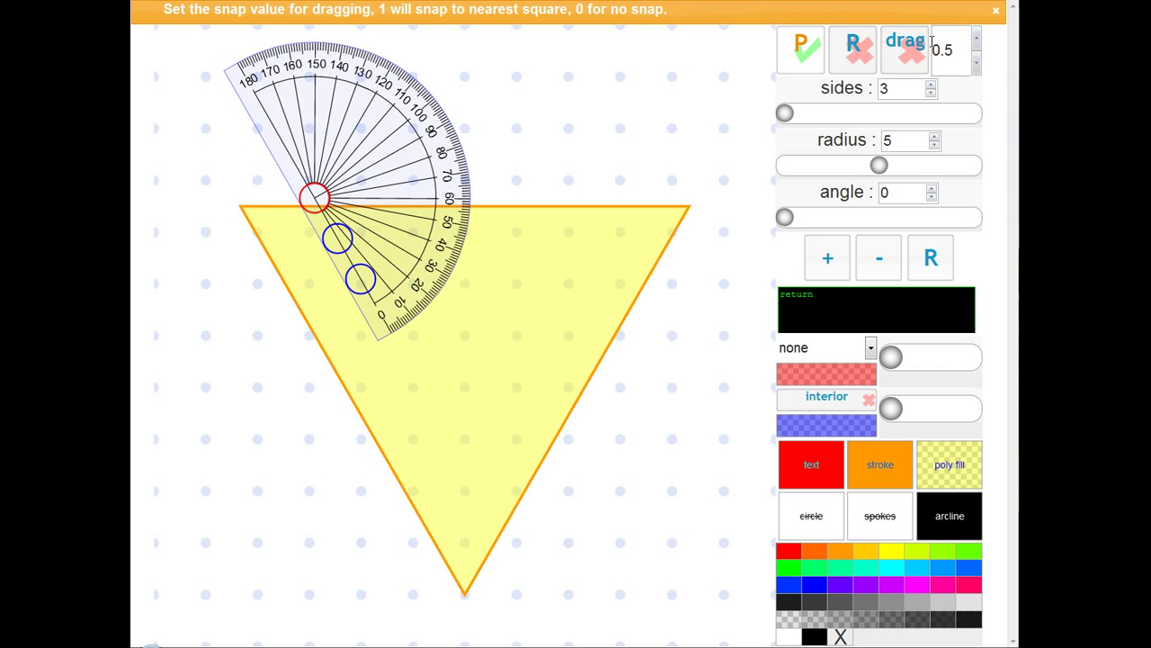
Make vertices draggable, set the snap value to 0, and drag the right corner freely.
{"action": "left_click", "coordinate": [907, 51]}
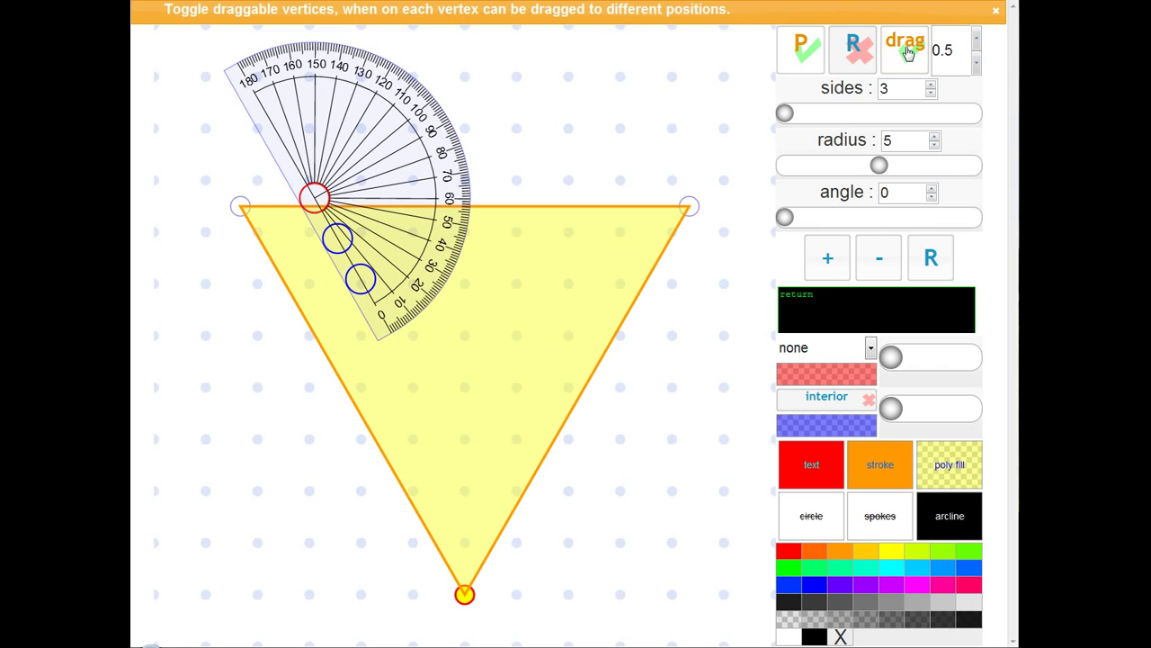
{"action": "left_click", "coordinate": [969, 43]}
{"action": "type", "text": "3"}
{"action": "key", "text": "BackSpace"}
{"action": "type", "text": "5"}
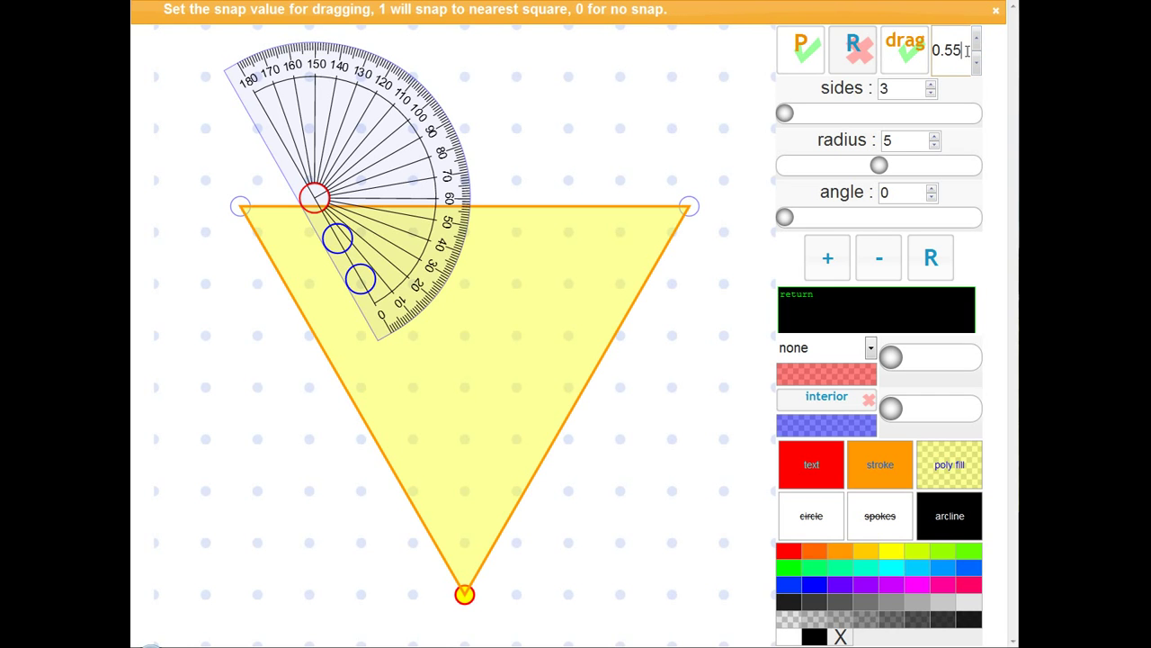
{"action": "key", "text": "BackSpace"}
{"action": "key", "text": "BackSpace"}
{"action": "key", "text": "BackSpace"}
{"action": "left_click_drag", "start_coordinate": [688, 205], "coordinate": [755, 135]}
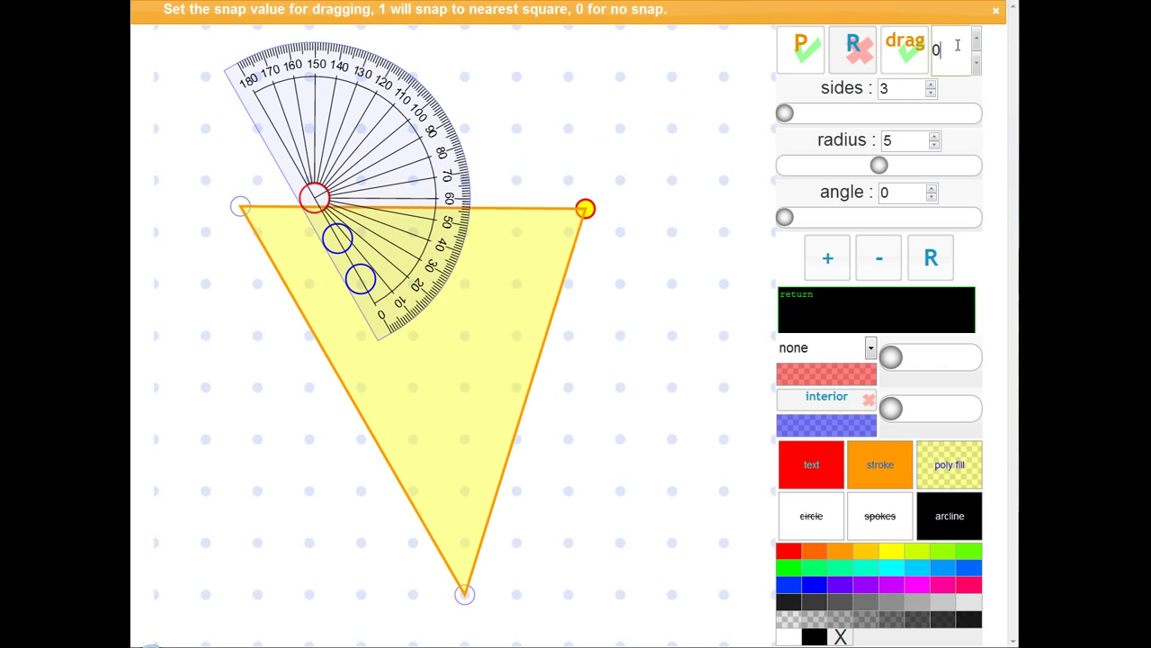
Set the snap value to 1 and drag the right corner again to test snapping.
{"action": "key", "text": "BackSpace"}
{"action": "type", "text": "1"}
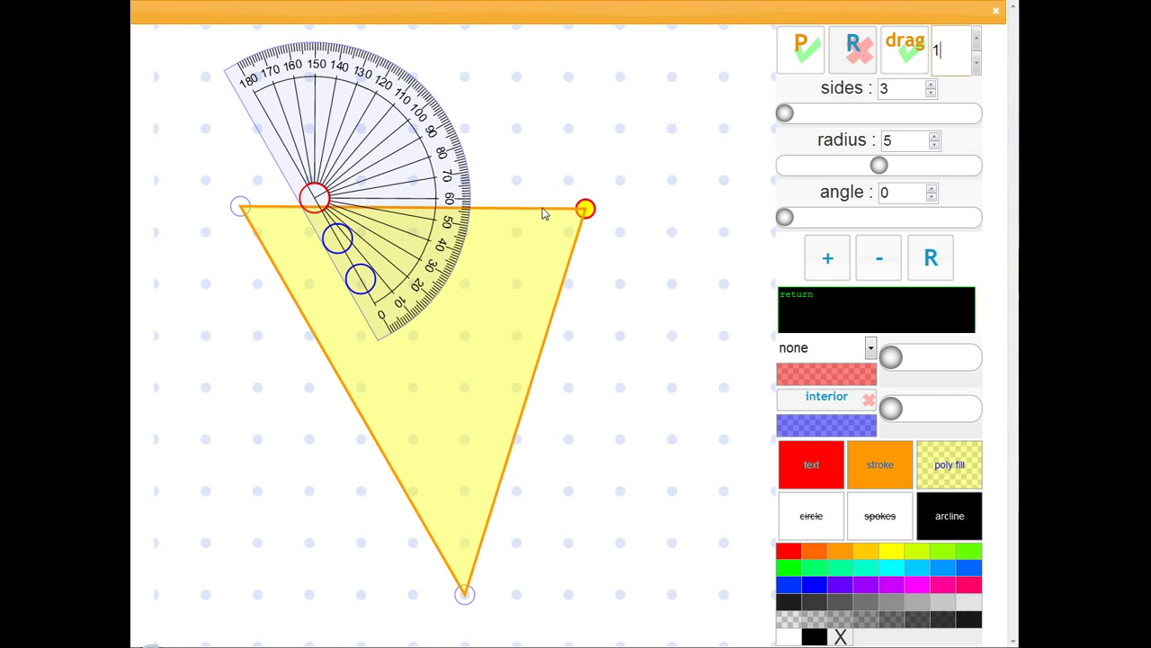
{"action": "left_click_drag", "start_coordinate": [586, 208], "coordinate": [612, 244]}
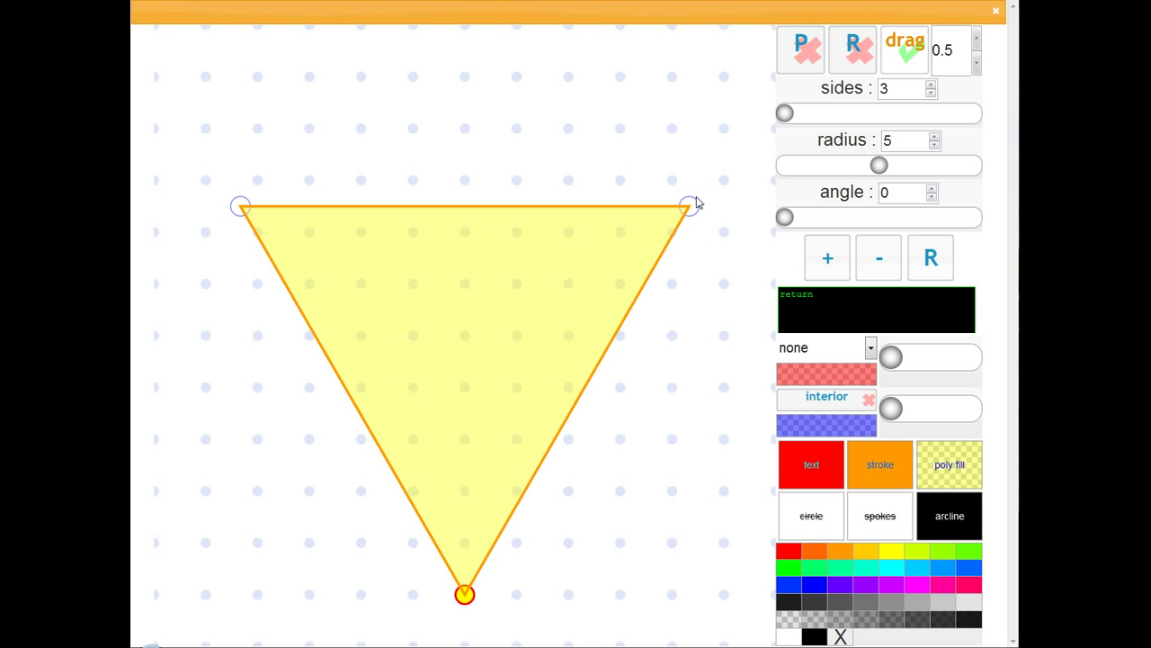
Move a corner onto a grid point, then make a regular 8-sided polygon of radius 3.7.
{"action": "left_click_drag", "start_coordinate": [689, 206], "coordinate": [516, 284]}
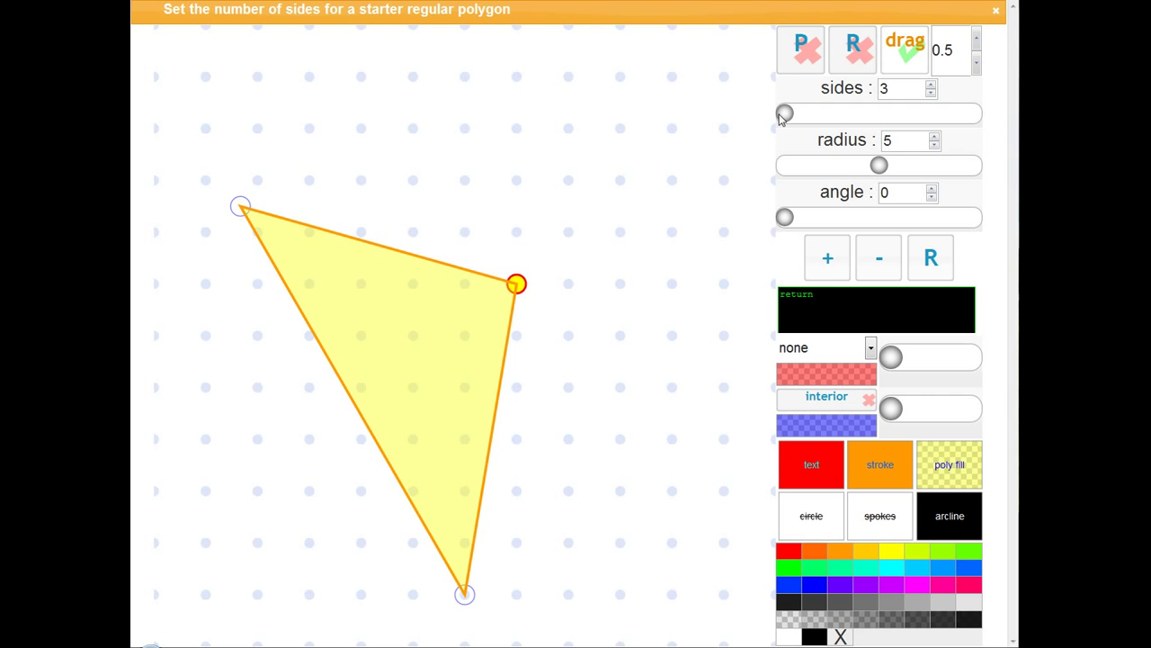
{"action": "left_click_drag", "start_coordinate": [784, 115], "coordinate": [840, 112]}
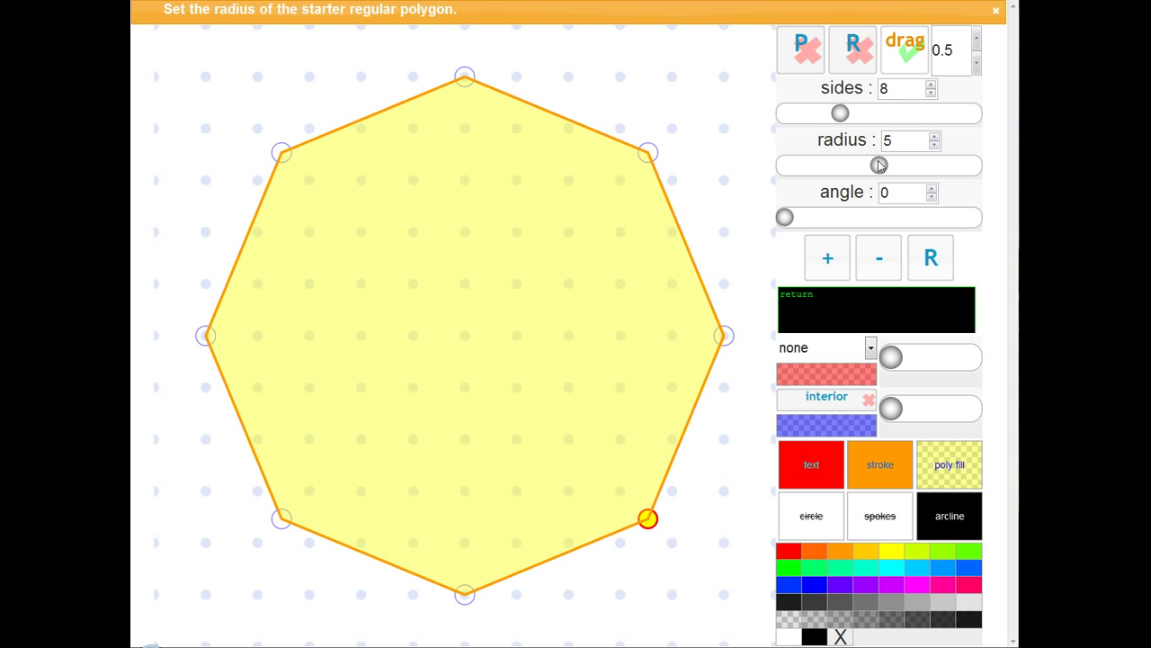
{"action": "left_click_drag", "start_coordinate": [879, 165], "coordinate": [856, 167]}
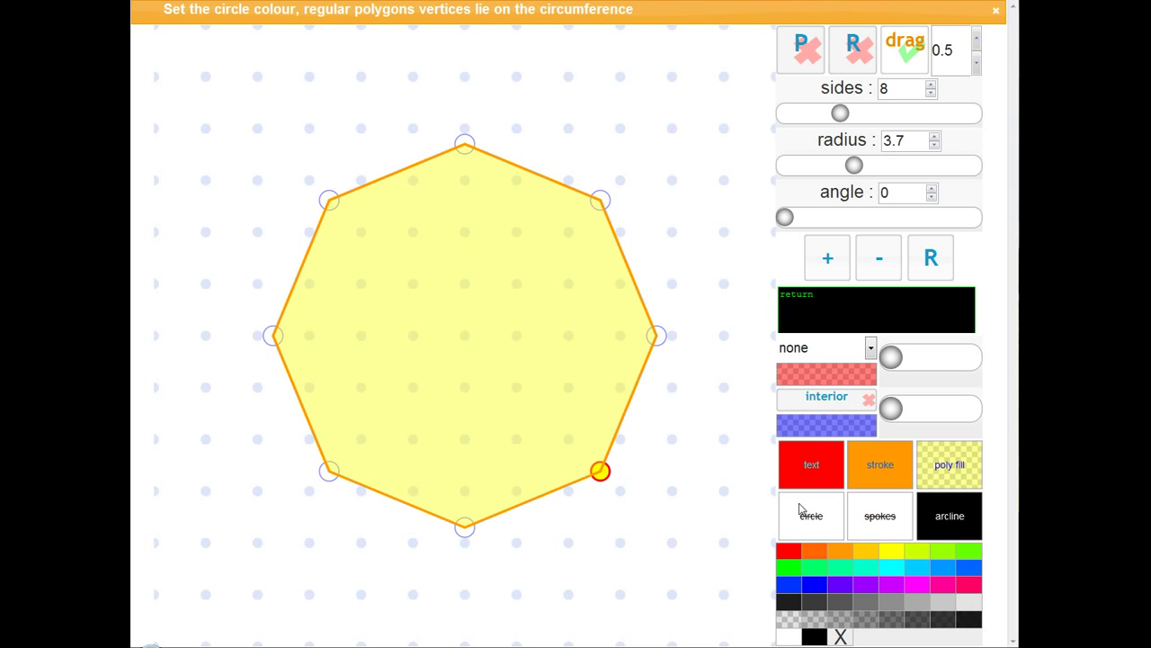
Give the octagon a translucent orange circumcircle, enlarge it to radius 4.8, and rotate it.
{"action": "left_click", "coordinate": [819, 534]}
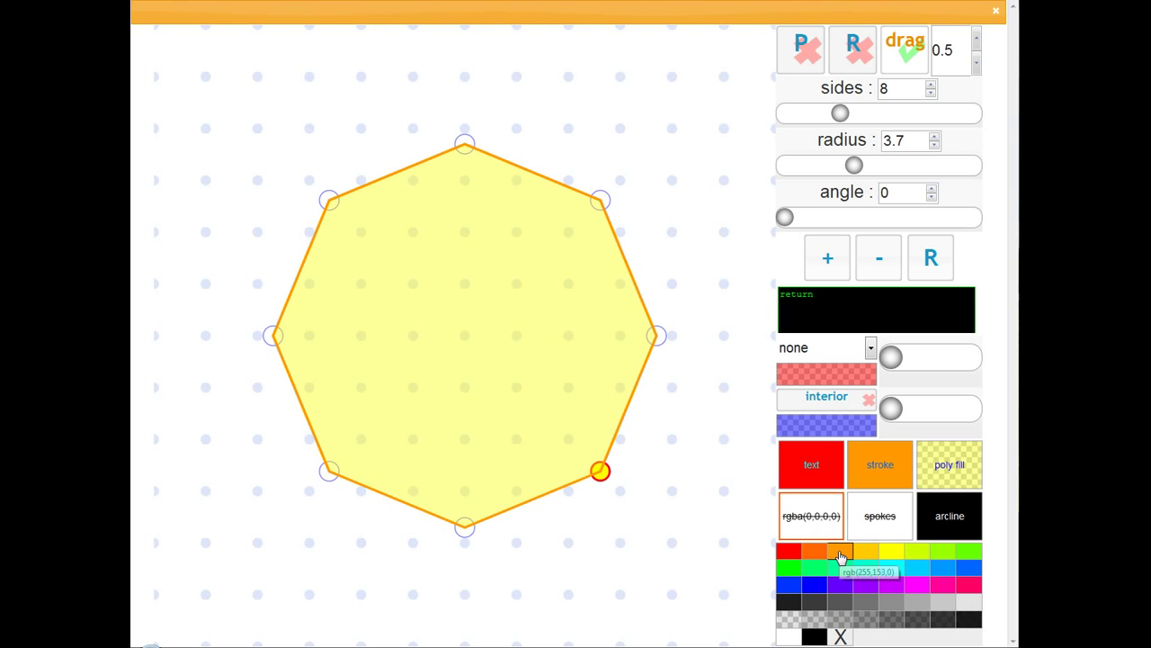
{"action": "left_click", "coordinate": [840, 552]}
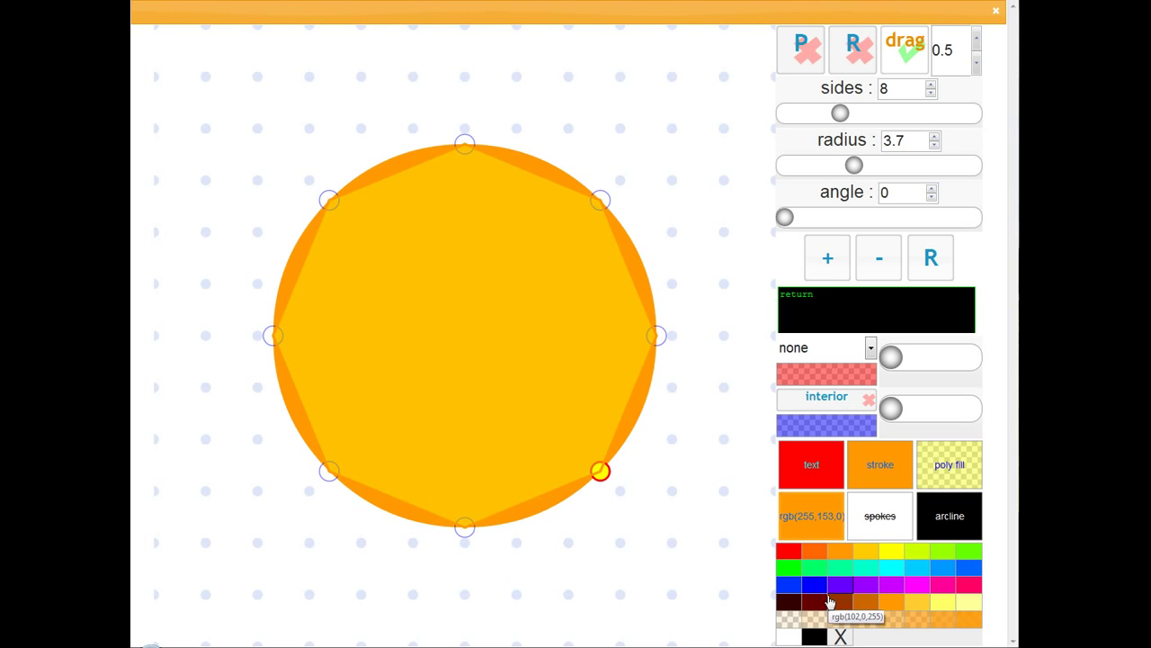
{"action": "left_click", "coordinate": [840, 618]}
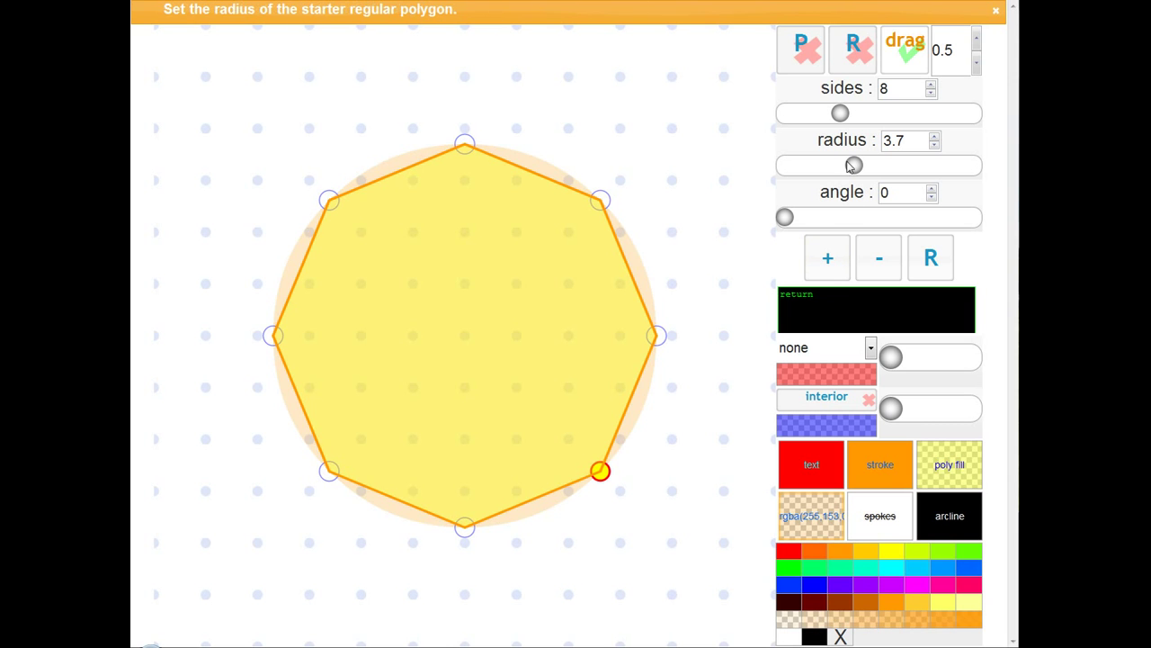
{"action": "left_click_drag", "start_coordinate": [854, 164], "coordinate": [875, 164]}
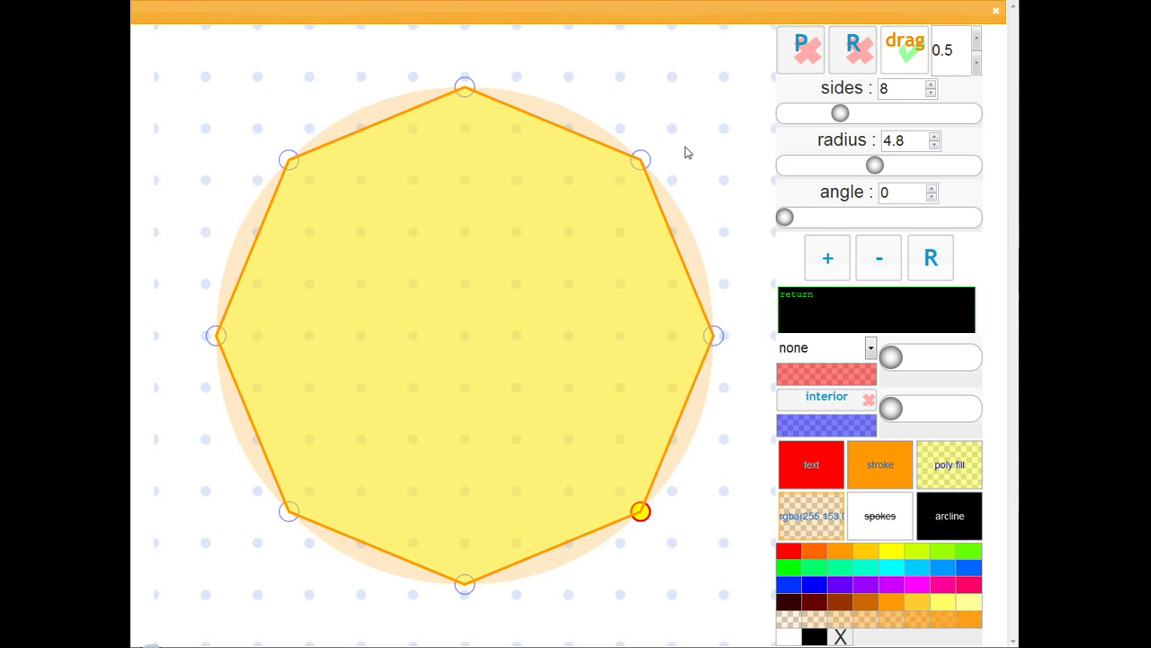
{"action": "left_click_drag", "start_coordinate": [788, 217], "coordinate": [756, 224]}
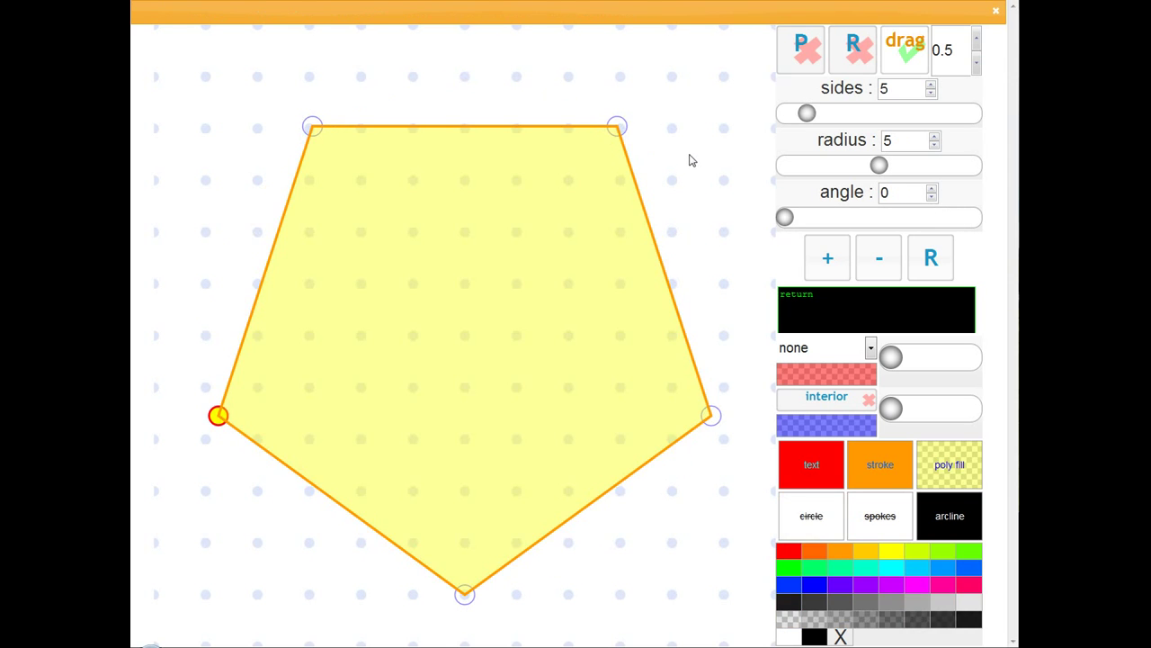
Add a vertex midway along the pentagon's top side and pull it up into a peak.
{"action": "left_click", "coordinate": [618, 126]}
{"action": "left_click", "coordinate": [312, 125]}
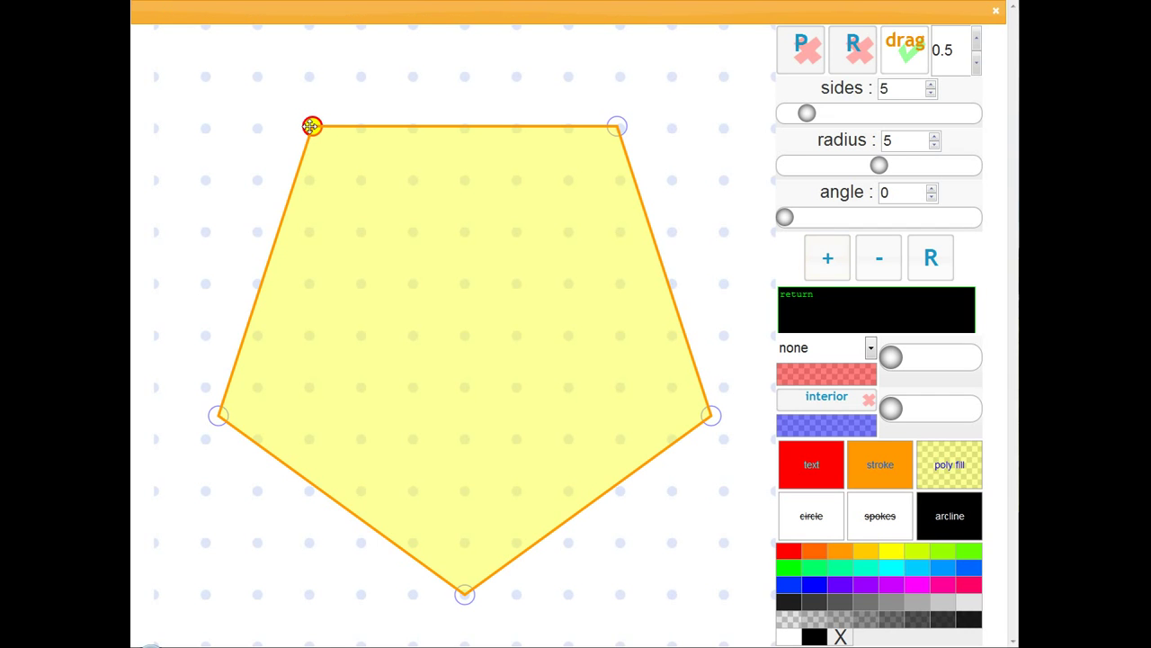
{"action": "left_click", "coordinate": [827, 258]}
{"action": "left_click_drag", "start_coordinate": [467, 123], "coordinate": [464, 77]}
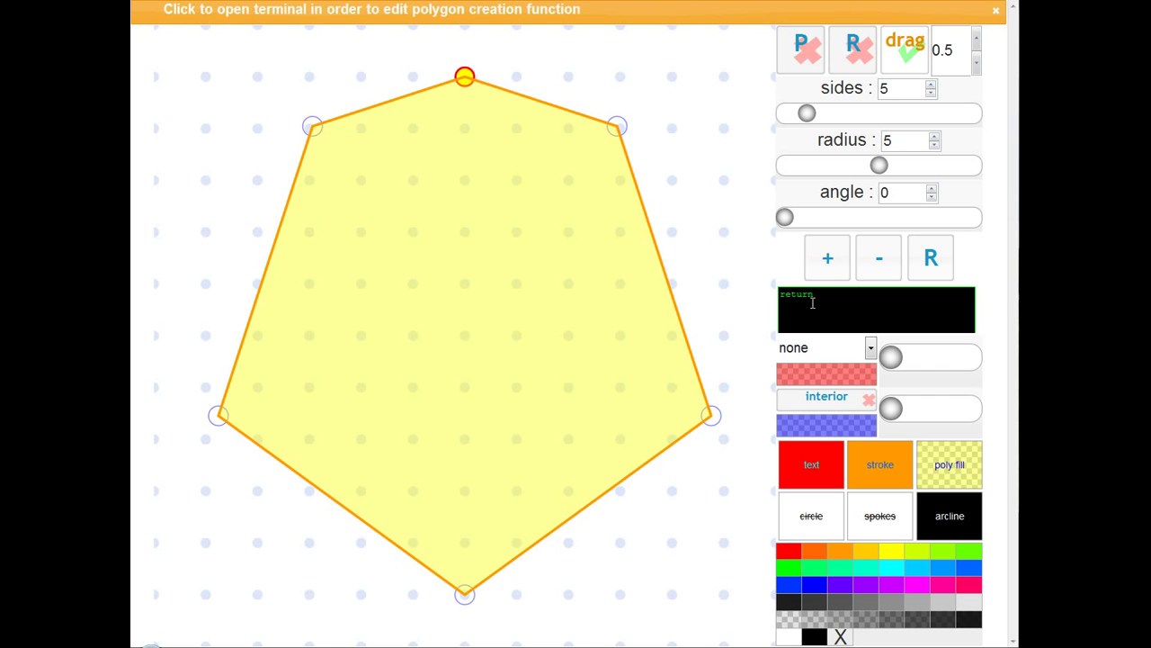
Add a vertex on the lower-right side and pull it down and outward.
{"action": "left_click", "coordinate": [710, 416]}
{"action": "left_click", "coordinate": [828, 259]}
{"action": "left_click_drag", "start_coordinate": [588, 503], "coordinate": [644, 544]}
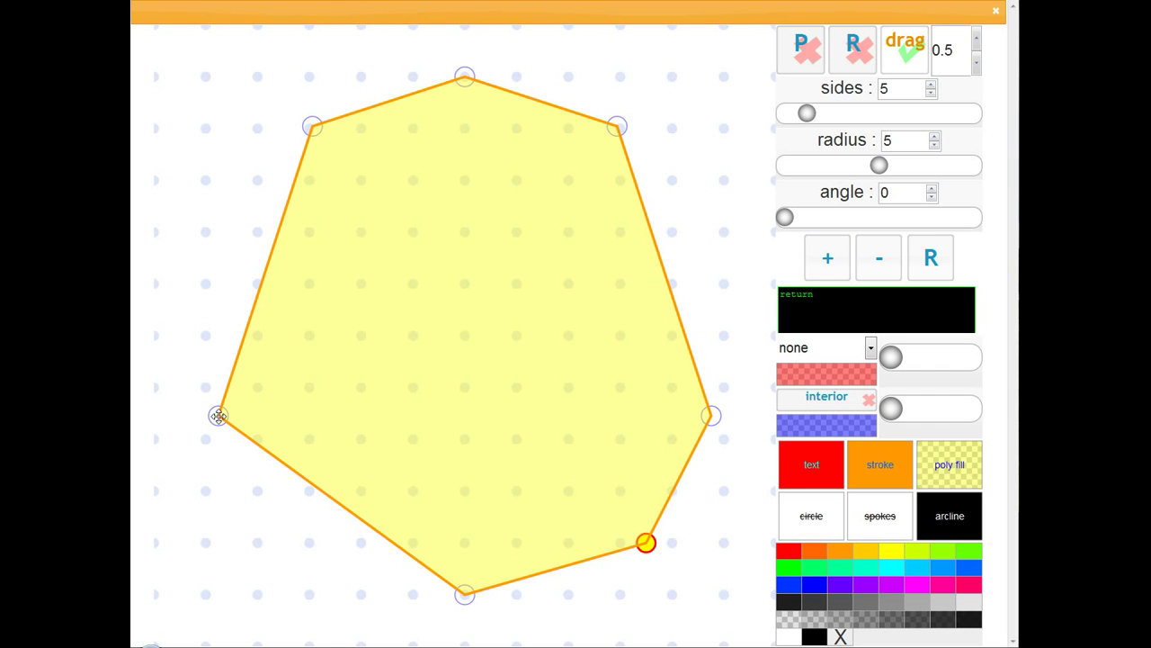
Delete the left vertex and the lower-right vertex.
{"action": "left_click", "coordinate": [219, 415]}
{"action": "left_click", "coordinate": [879, 258]}
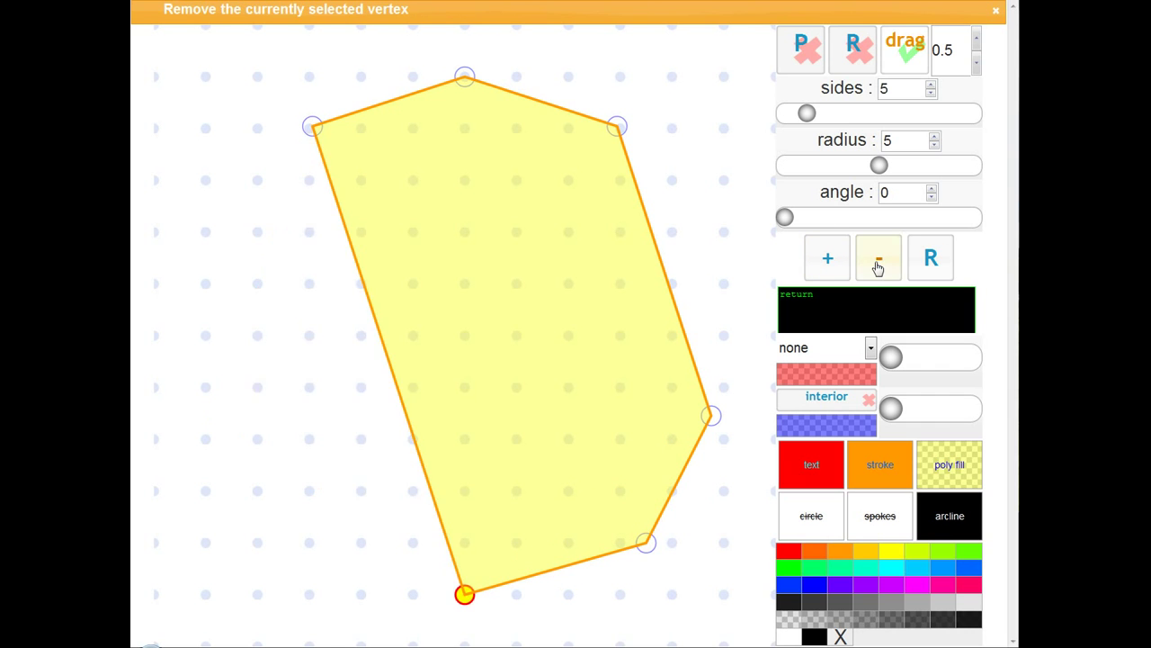
{"action": "left_click", "coordinate": [645, 543]}
{"action": "left_click", "coordinate": [883, 260]}
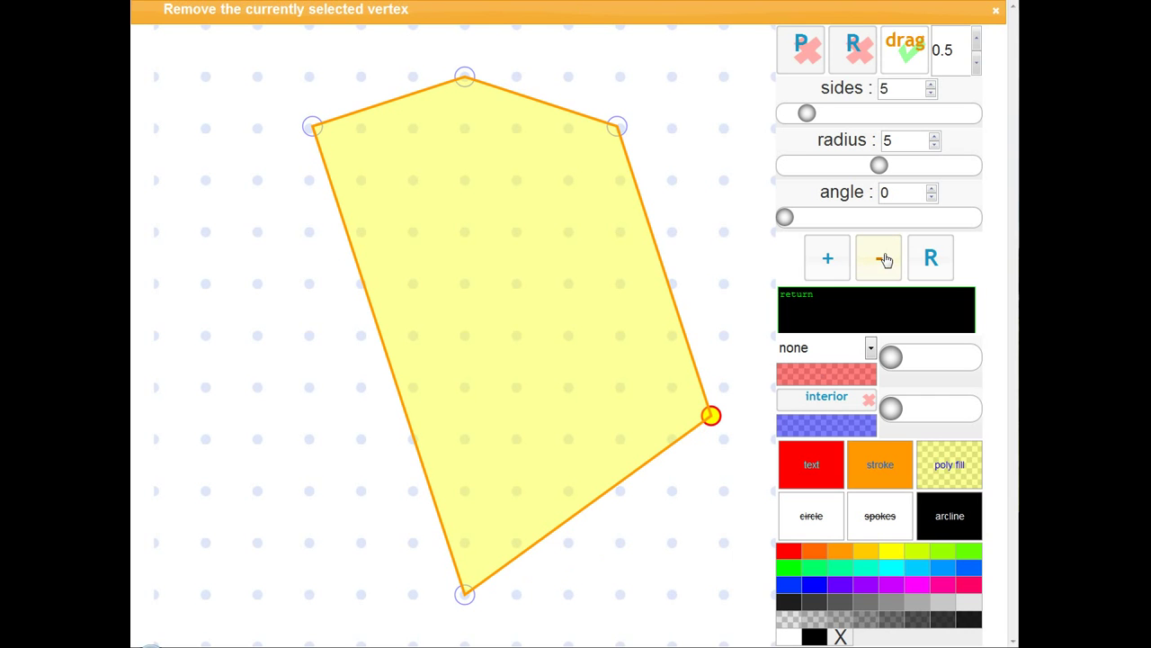
Randomize the vertices several times, set 7 sides, then randomize the heptagon twice more.
{"action": "left_click", "coordinate": [931, 257]}
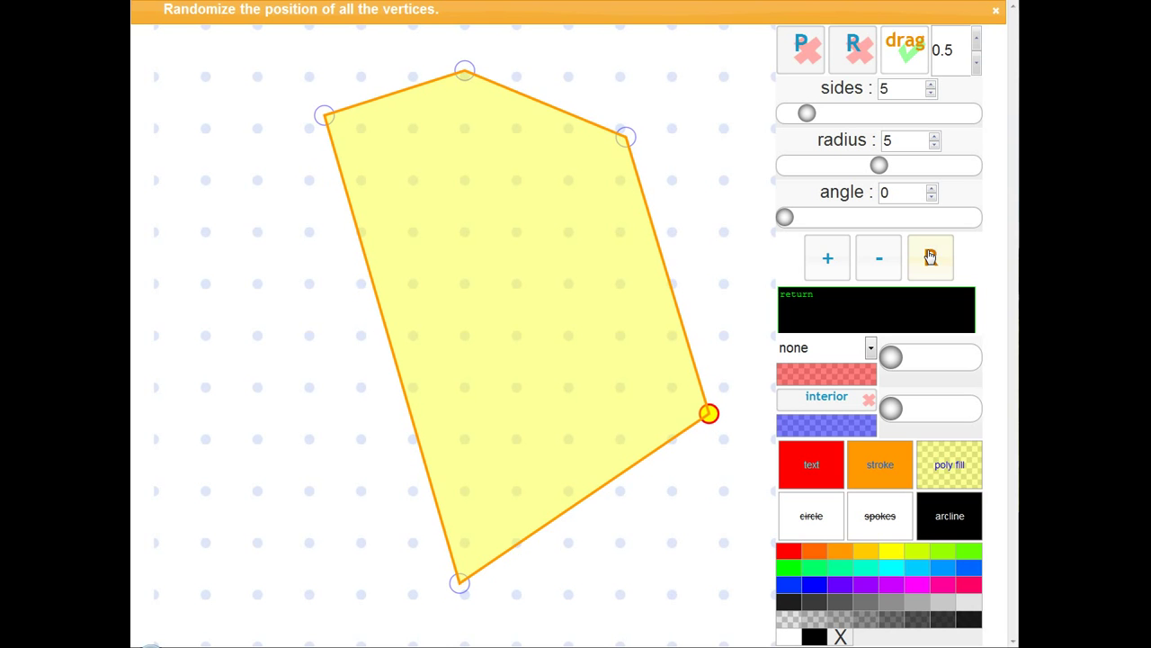
{"action": "left_click", "coordinate": [931, 257]}
{"action": "left_click", "coordinate": [931, 258]}
{"action": "left_click", "coordinate": [931, 257]}
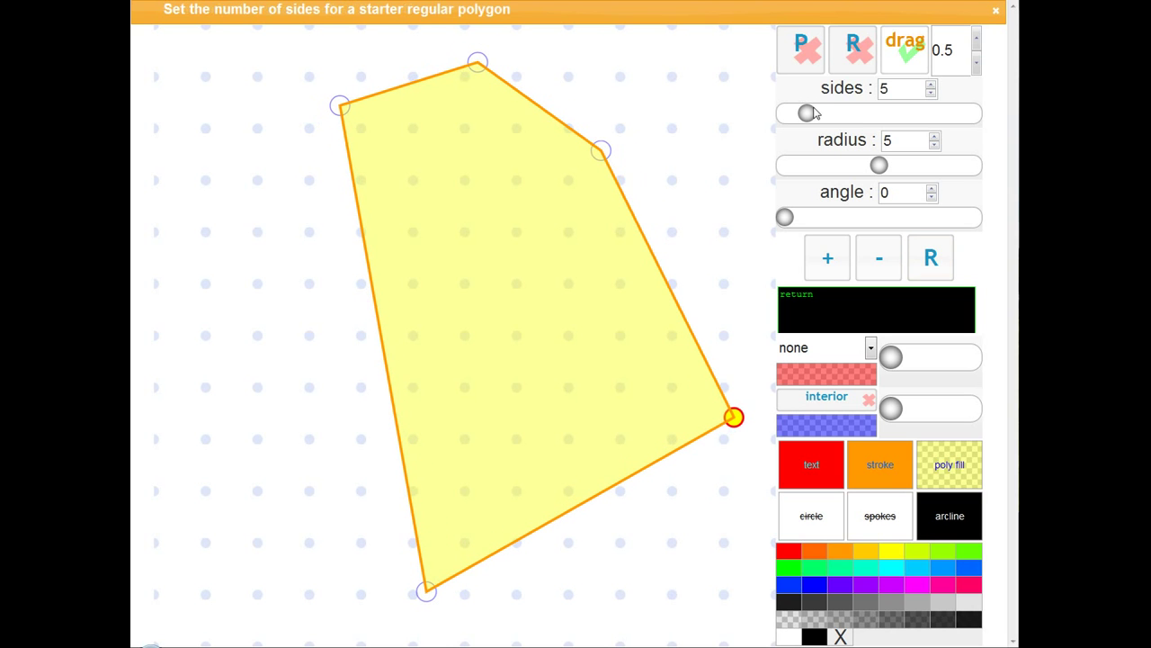
{"action": "left_click_drag", "start_coordinate": [808, 113], "coordinate": [829, 113]}
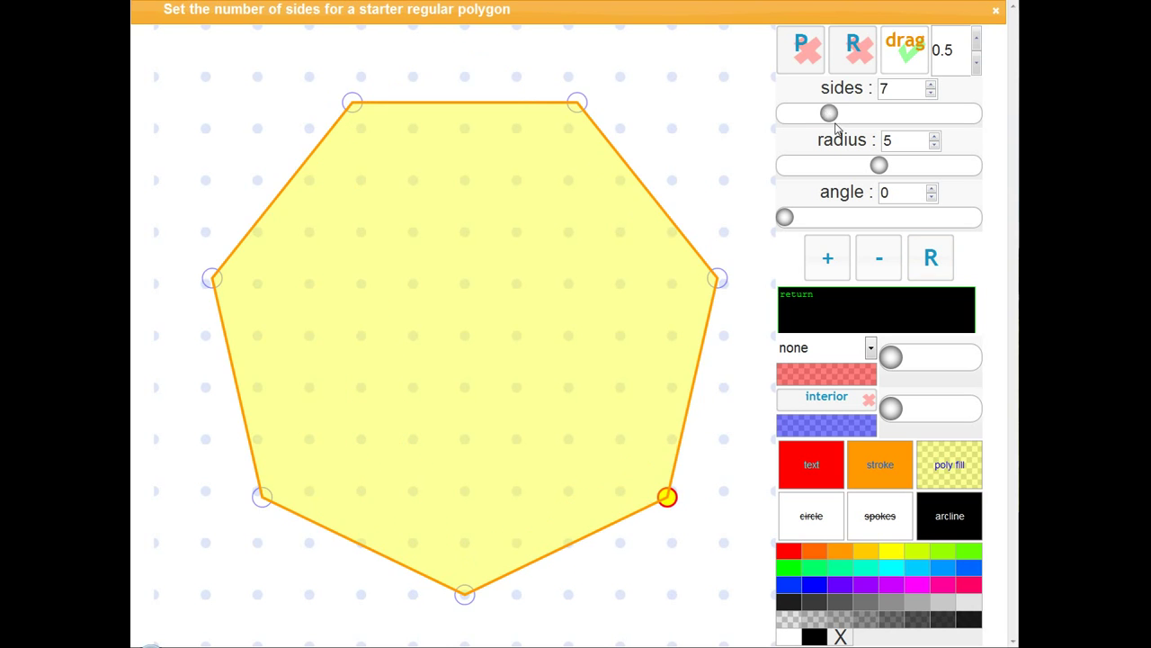
{"action": "left_click", "coordinate": [934, 259]}
{"action": "left_click", "coordinate": [934, 261]}
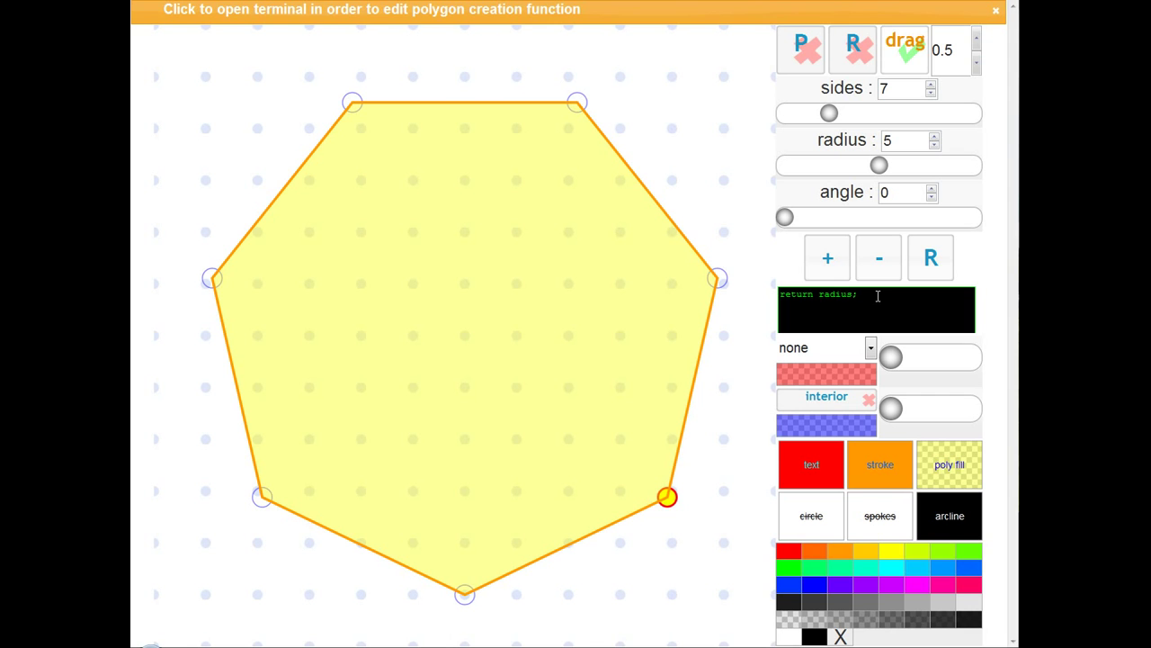
Run 'return radius*0.25;' in the creation function to shrink the heptagon, then close it.
{"action": "left_click", "coordinate": [878, 295]}
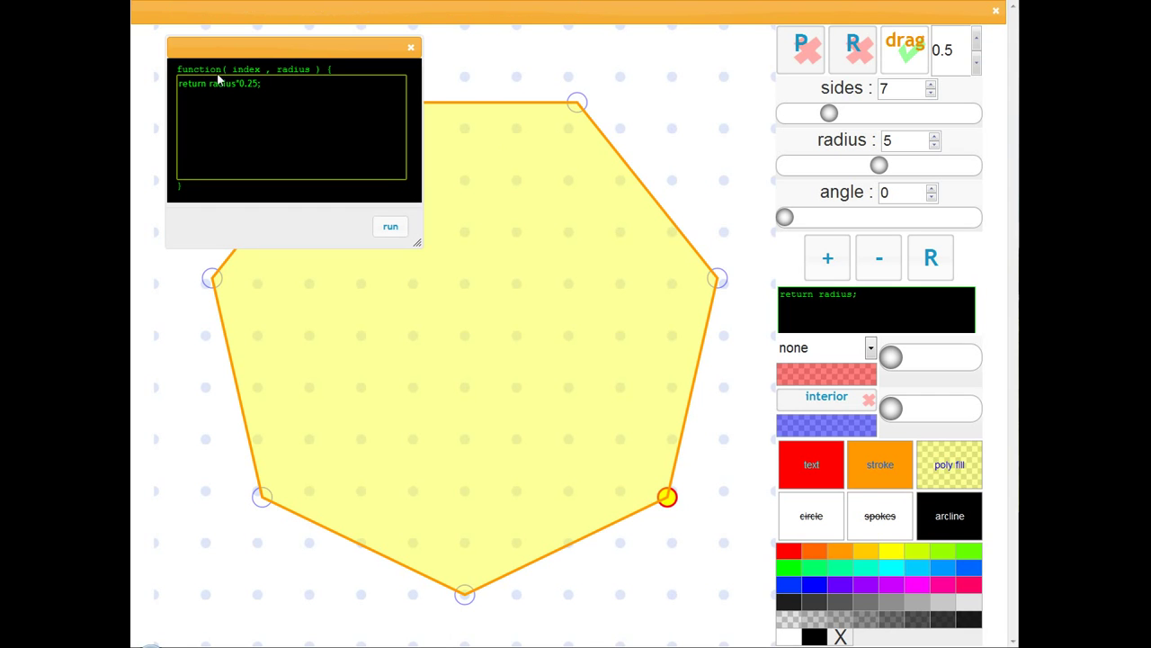
{"action": "type", "text": ";"}
{"action": "left_click", "coordinate": [391, 226]}
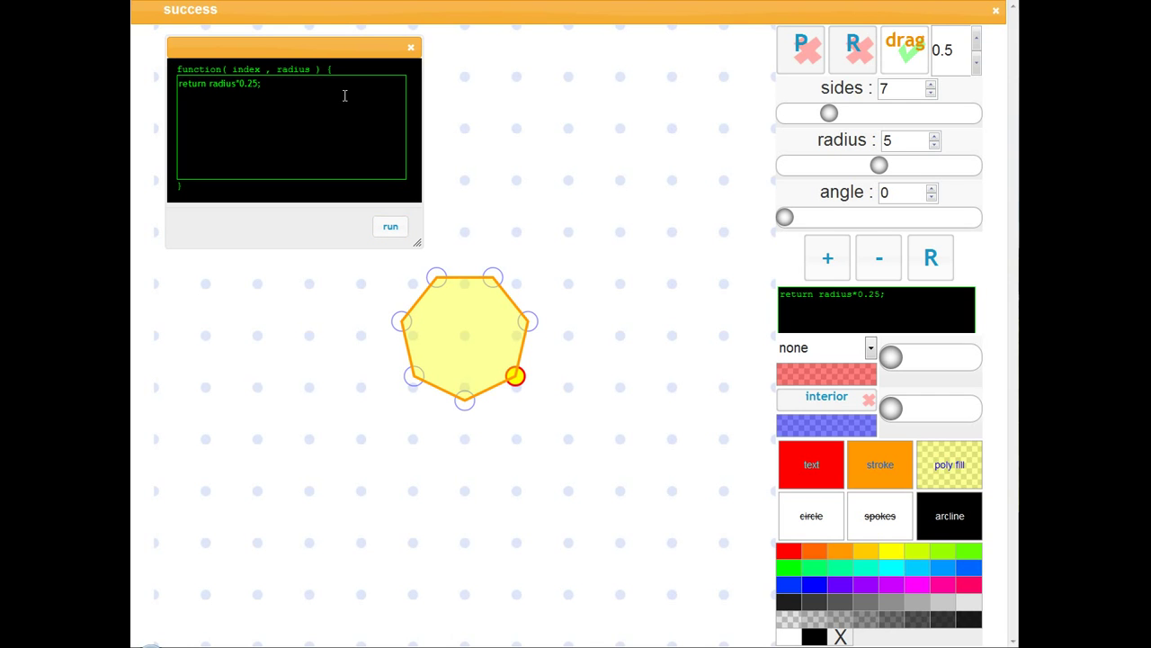
{"action": "left_click", "coordinate": [411, 49]}
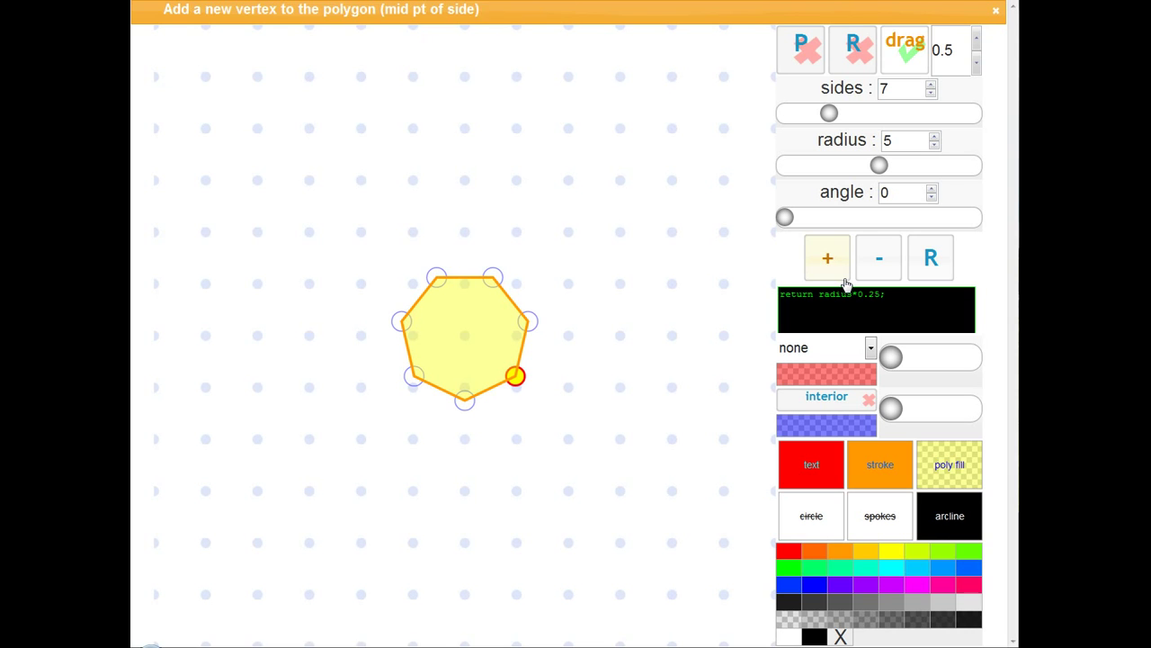
Change the function back to 'return radius;' and run it to restore full size.
{"action": "left_click", "coordinate": [904, 296]}
{"action": "left_click", "coordinate": [261, 83]}
{"action": "key", "text": "BackSpace"}
{"action": "key", "text": "BackSpace"}
{"action": "key", "text": "BackSpace"}
{"action": "key", "text": "BackSpace"}
{"action": "key", "text": "BackSpace"}
{"action": "key", "text": "BackSpace"}
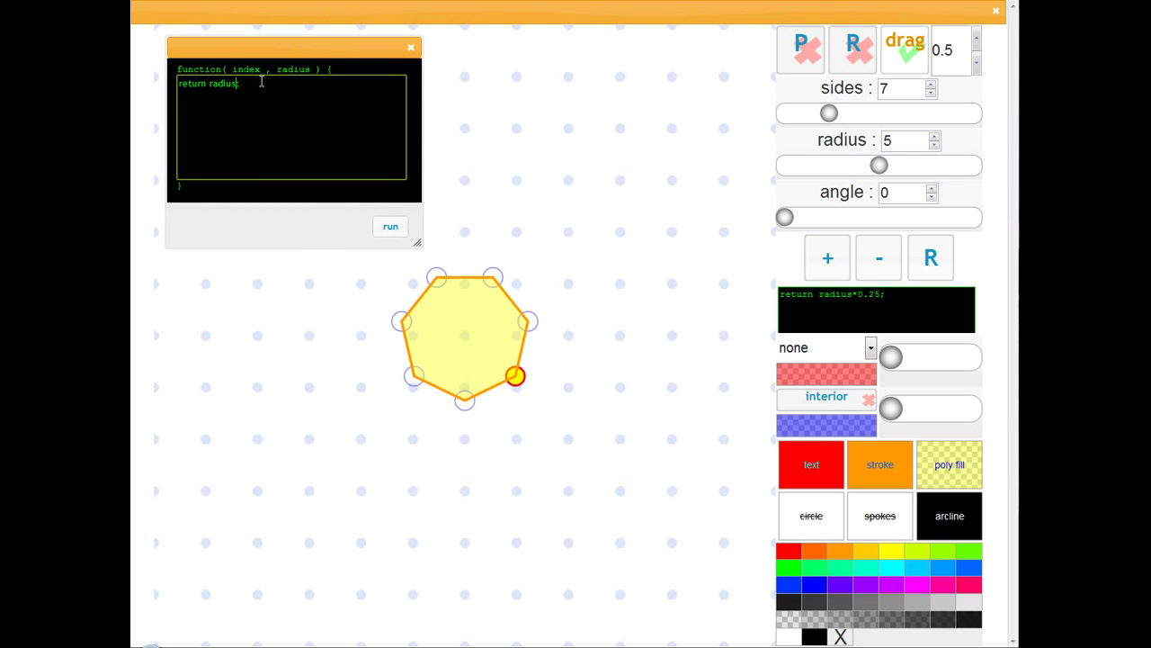
{"action": "left_click", "coordinate": [390, 226]}
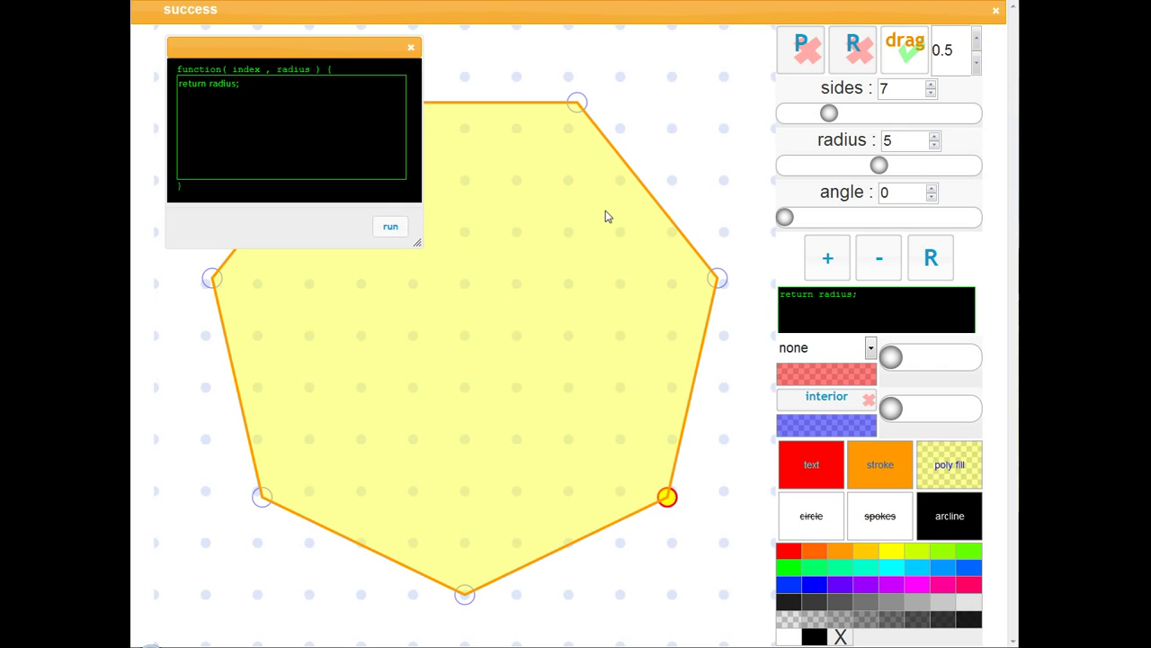
Show extClock exterior angles on a 6-sided hexagon, enlarging the 60.0° arcs so they appear.
{"action": "left_click", "coordinate": [411, 47]}
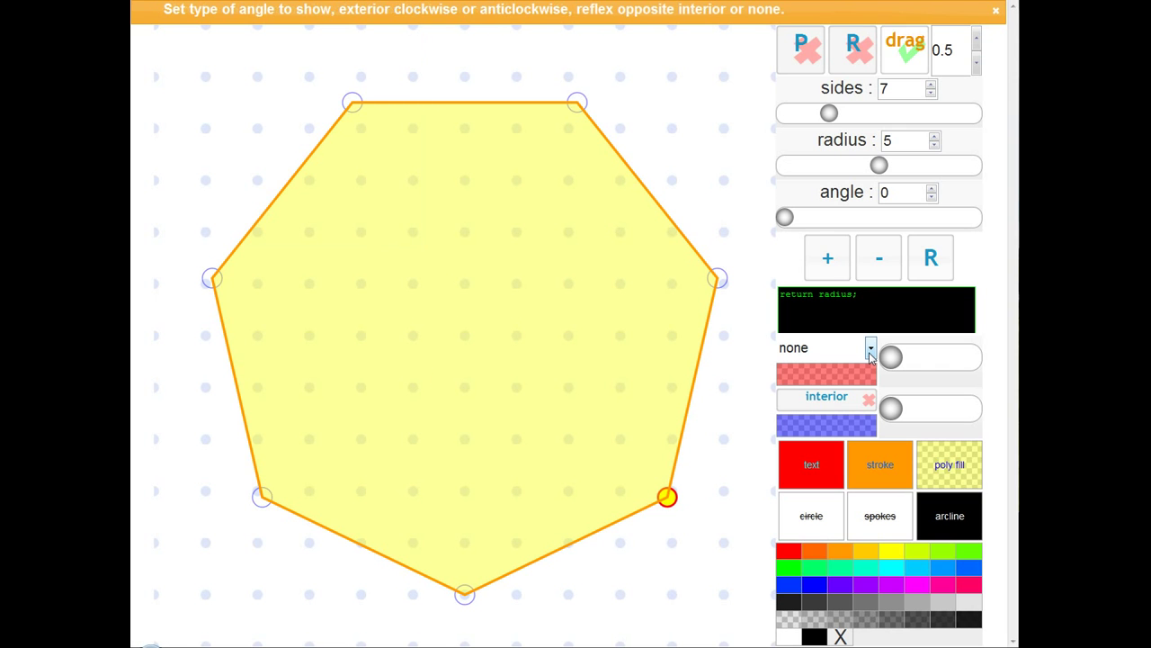
{"action": "left_click", "coordinate": [871, 351]}
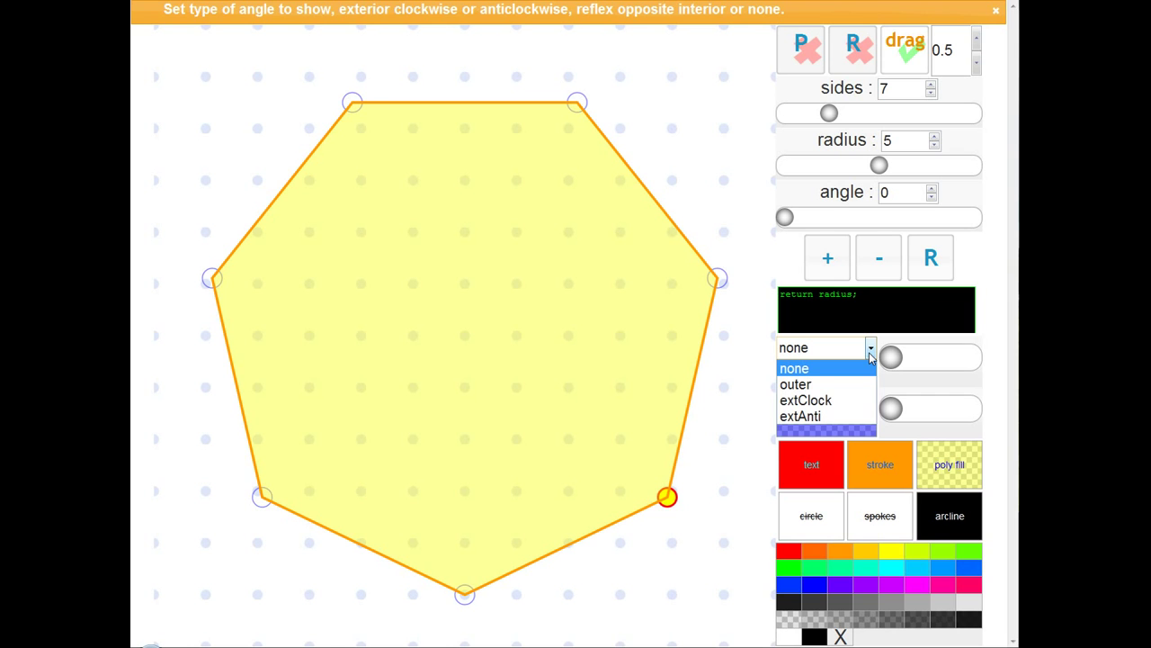
{"action": "left_click", "coordinate": [805, 400]}
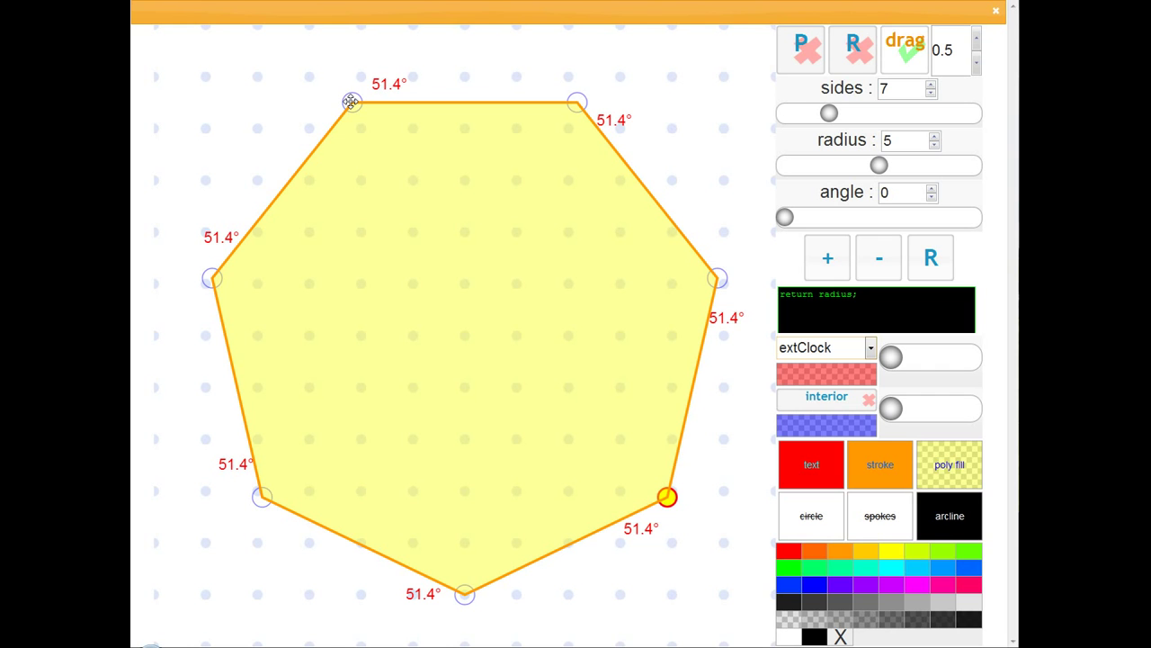
{"action": "left_click_drag", "start_coordinate": [829, 114], "coordinate": [817, 113]}
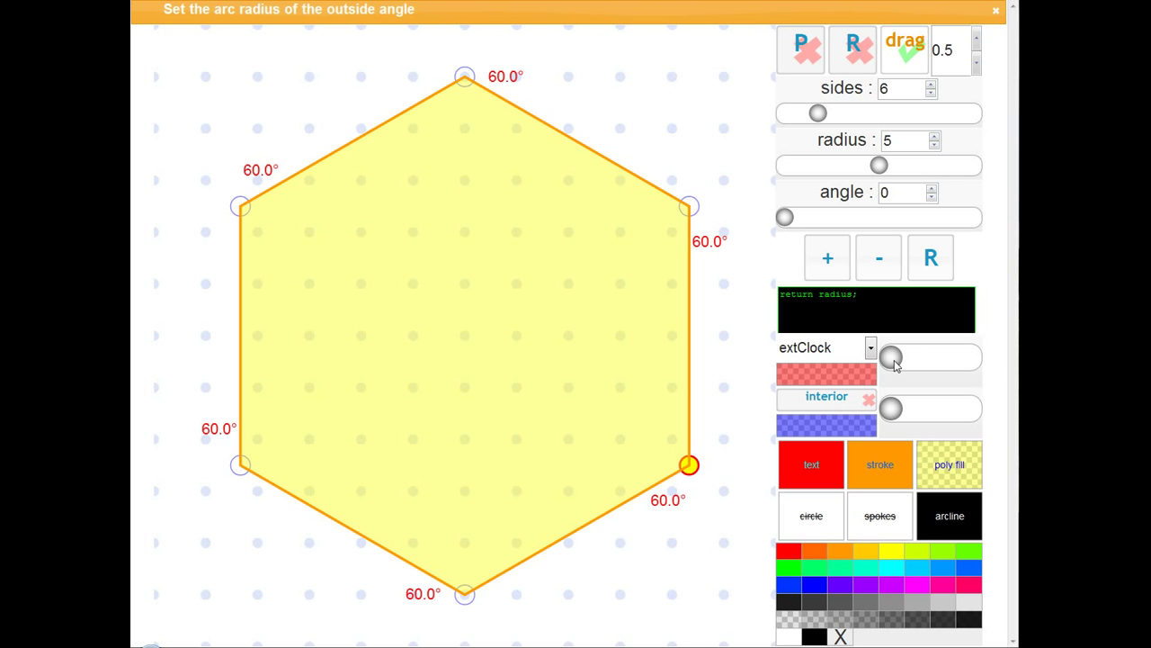
{"action": "left_click_drag", "start_coordinate": [893, 360], "coordinate": [931, 360]}
Switch the angle type to extAnti, then to outer, showing 240.0° arcs.
{"action": "left_click", "coordinate": [814, 348]}
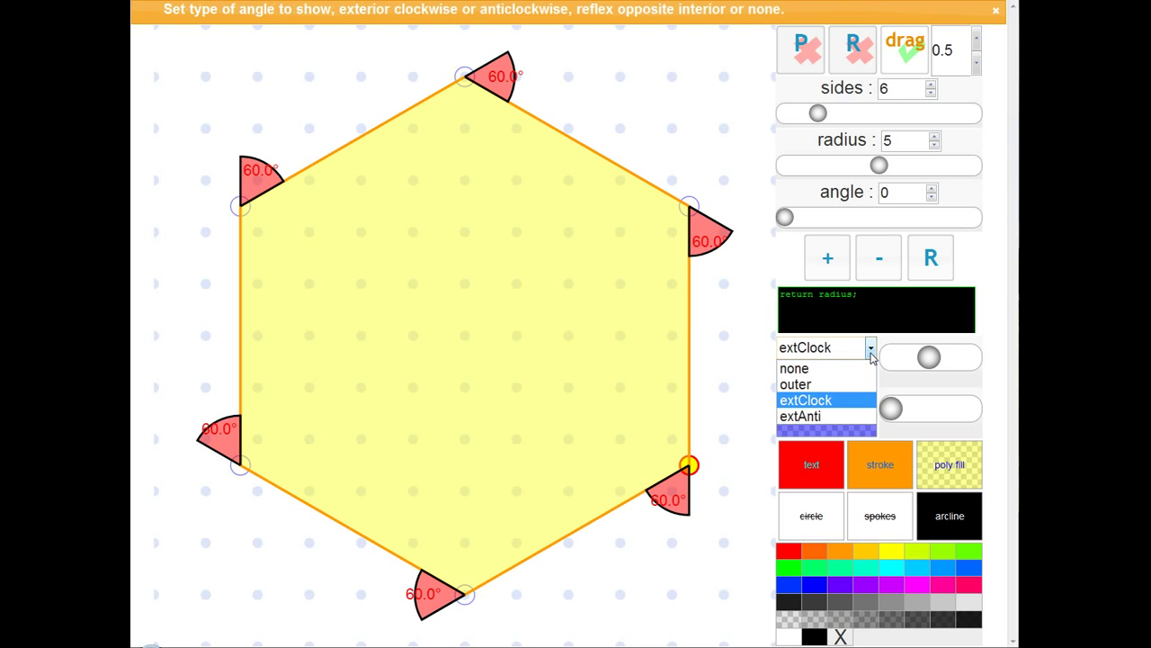
{"action": "left_click", "coordinate": [800, 416]}
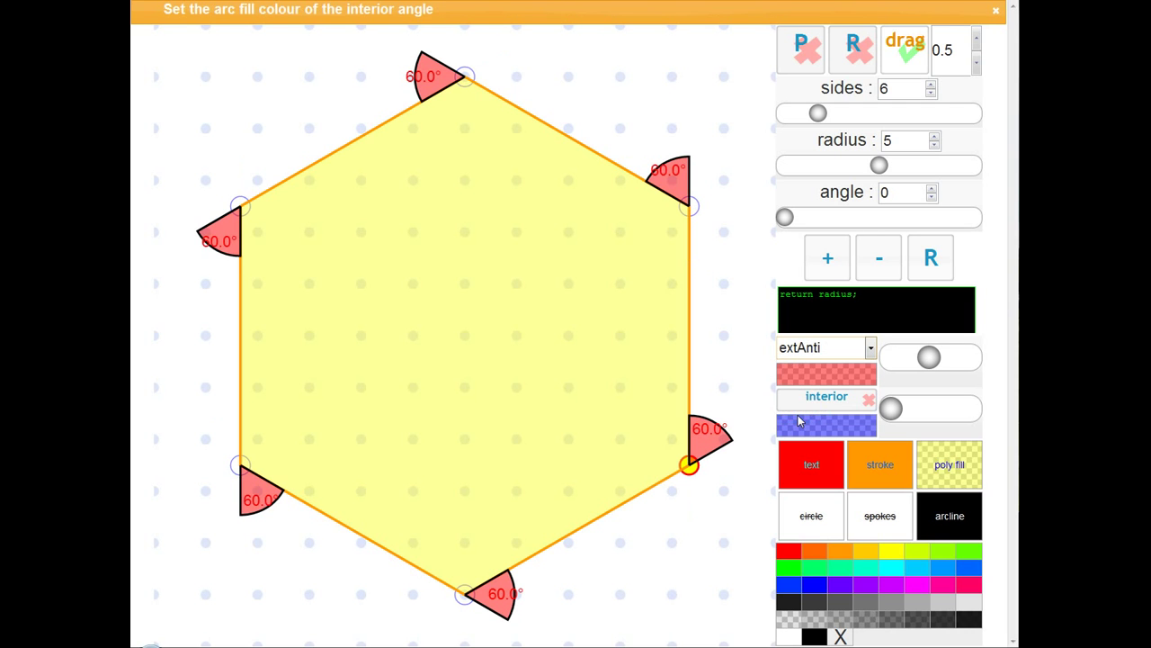
{"action": "left_click", "coordinate": [870, 348]}
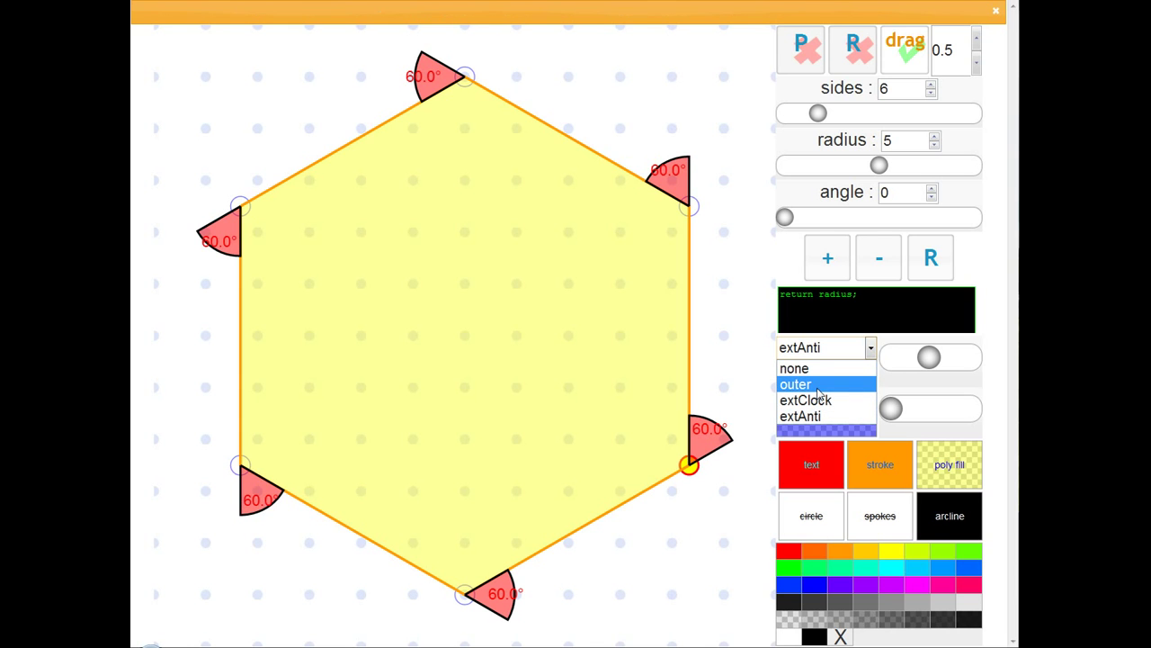
{"action": "left_click", "coordinate": [818, 385]}
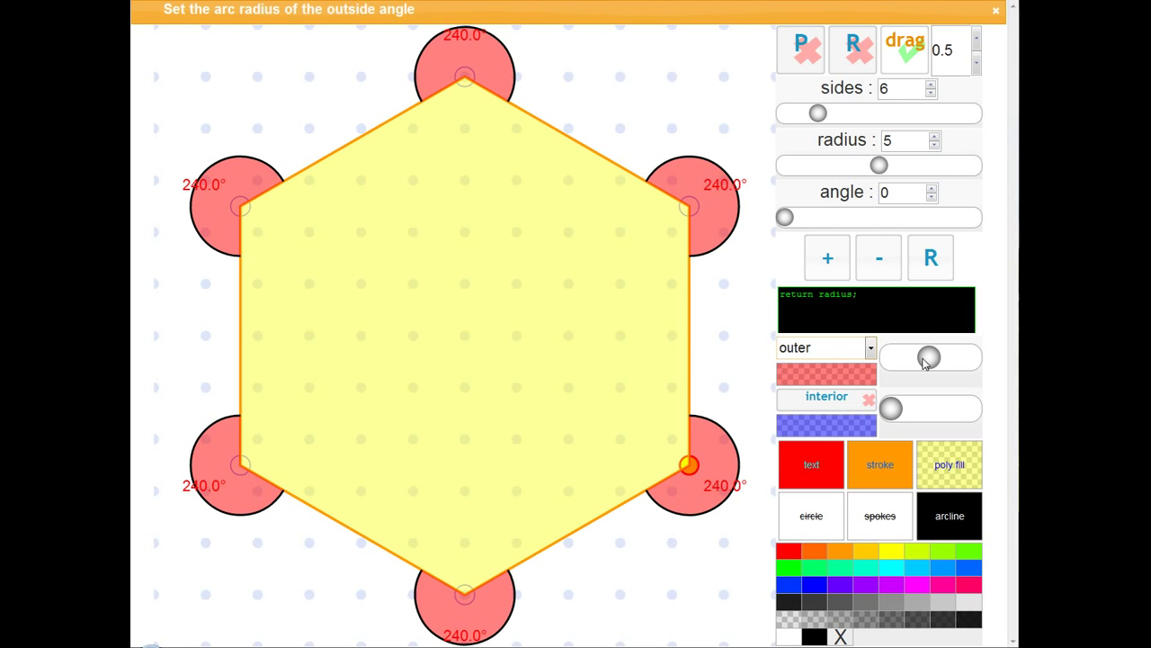
Shrink the red outer angle arcs, toggle the interior angle labels, and enlarge the blue interior arcs.
{"action": "left_click_drag", "start_coordinate": [929, 357], "coordinate": [912, 357]}
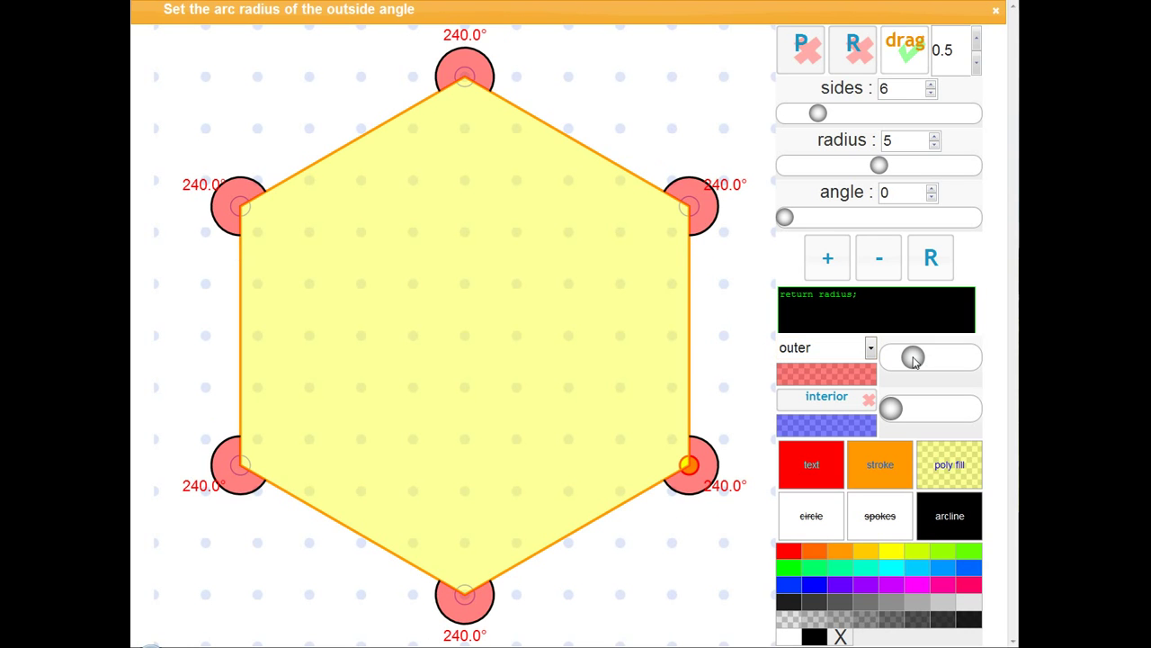
{"action": "left_click", "coordinate": [836, 404]}
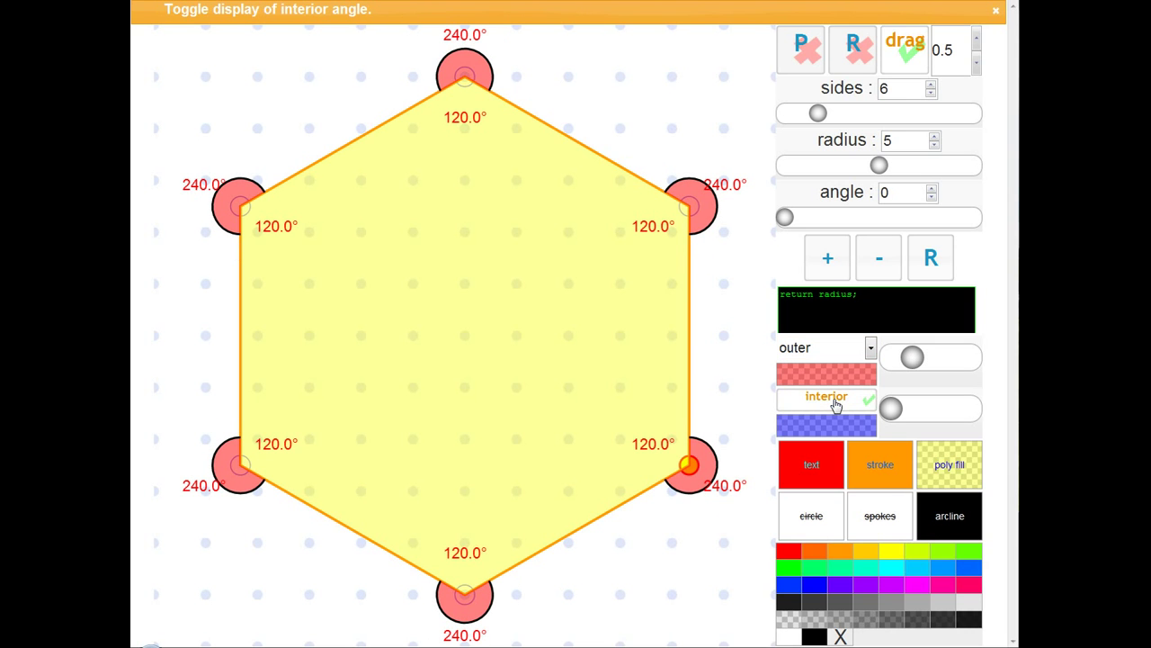
{"action": "left_click", "coordinate": [836, 404]}
{"action": "left_click", "coordinate": [835, 405]}
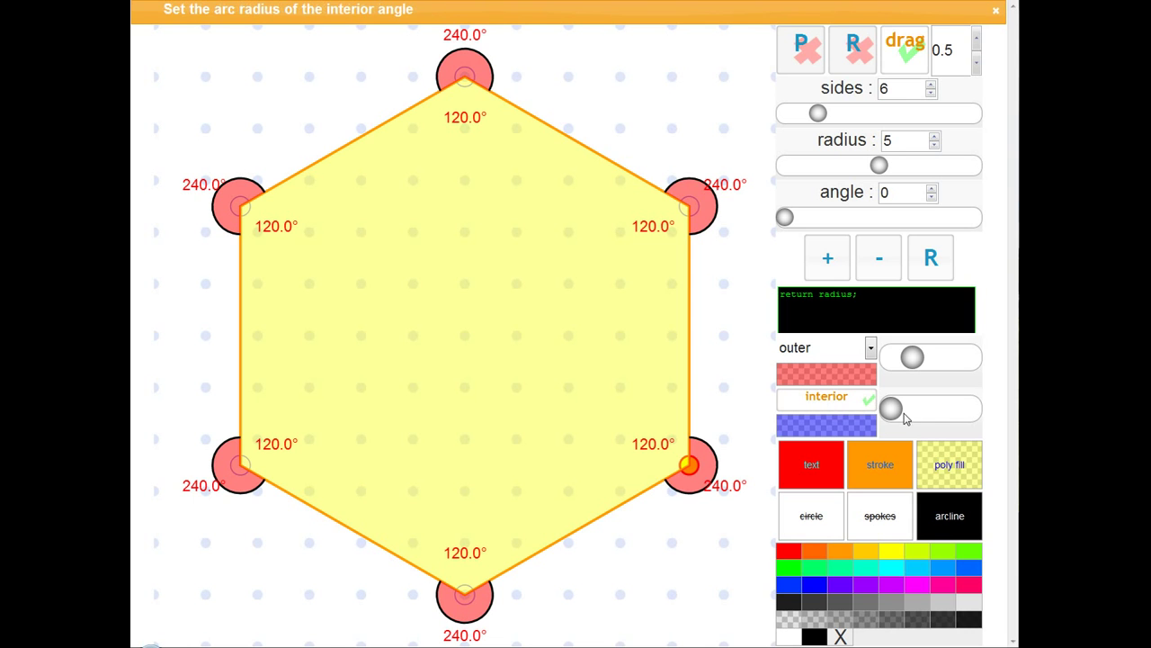
{"action": "left_click_drag", "start_coordinate": [893, 412], "coordinate": [917, 411]}
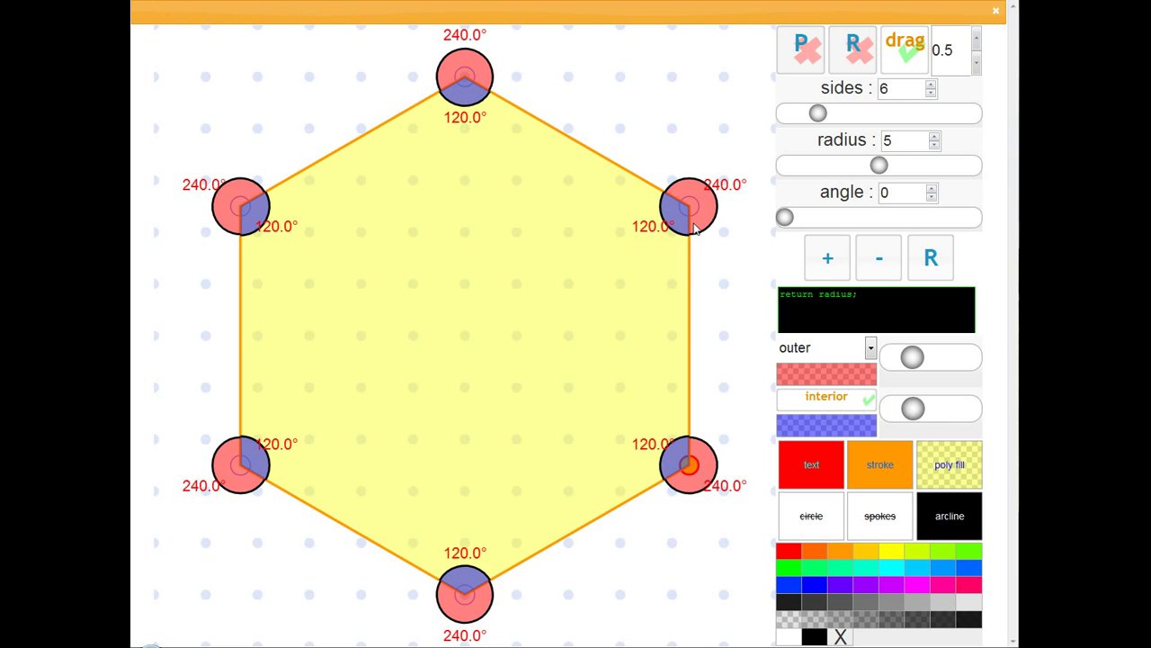
Make the hexagon irregular by dragging its top-right, top and lower-left corners to new positions.
{"action": "left_click_drag", "start_coordinate": [686, 213], "coordinate": [575, 268]}
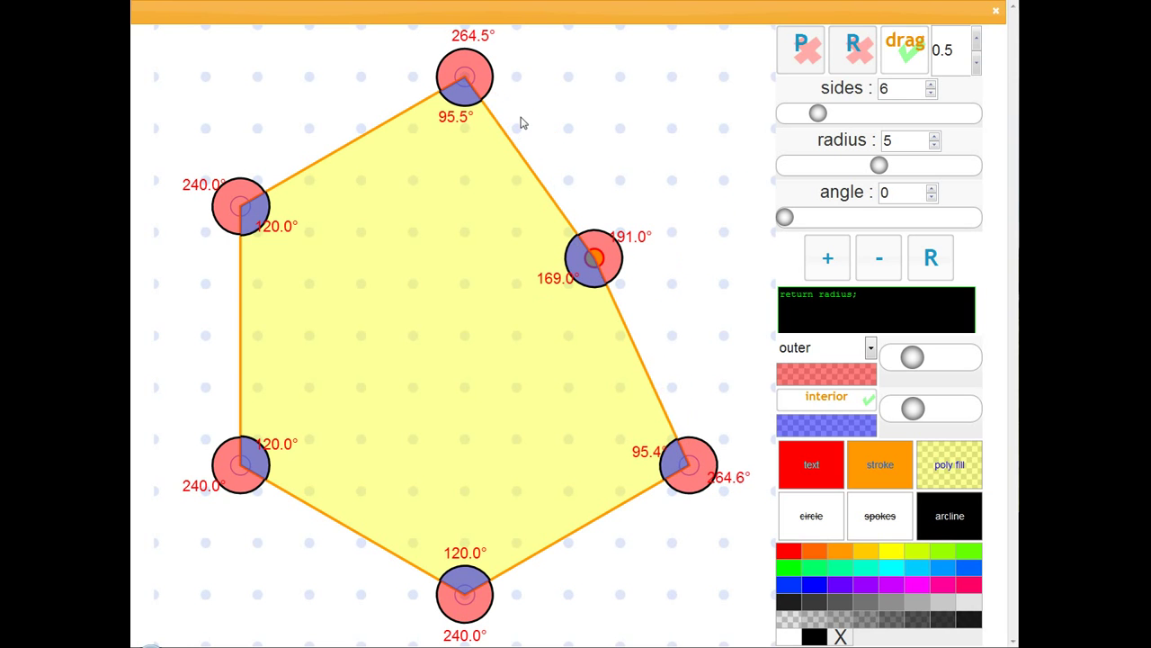
{"action": "left_click_drag", "start_coordinate": [464, 77], "coordinate": [388, 175]}
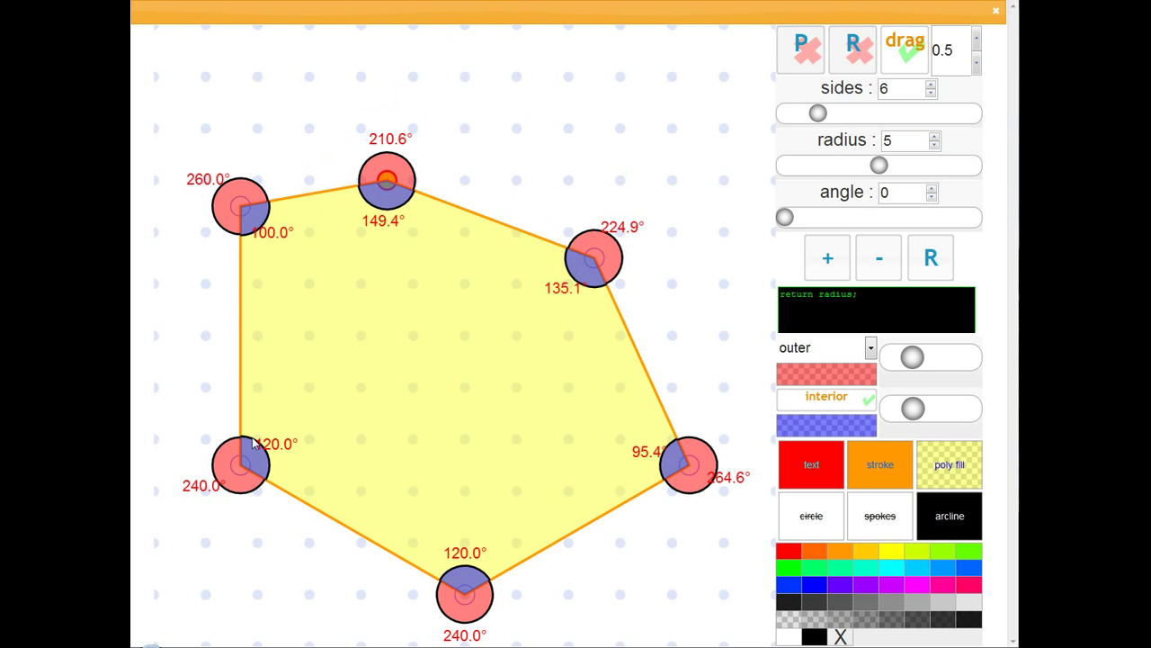
{"action": "left_click_drag", "start_coordinate": [242, 464], "coordinate": [270, 463]}
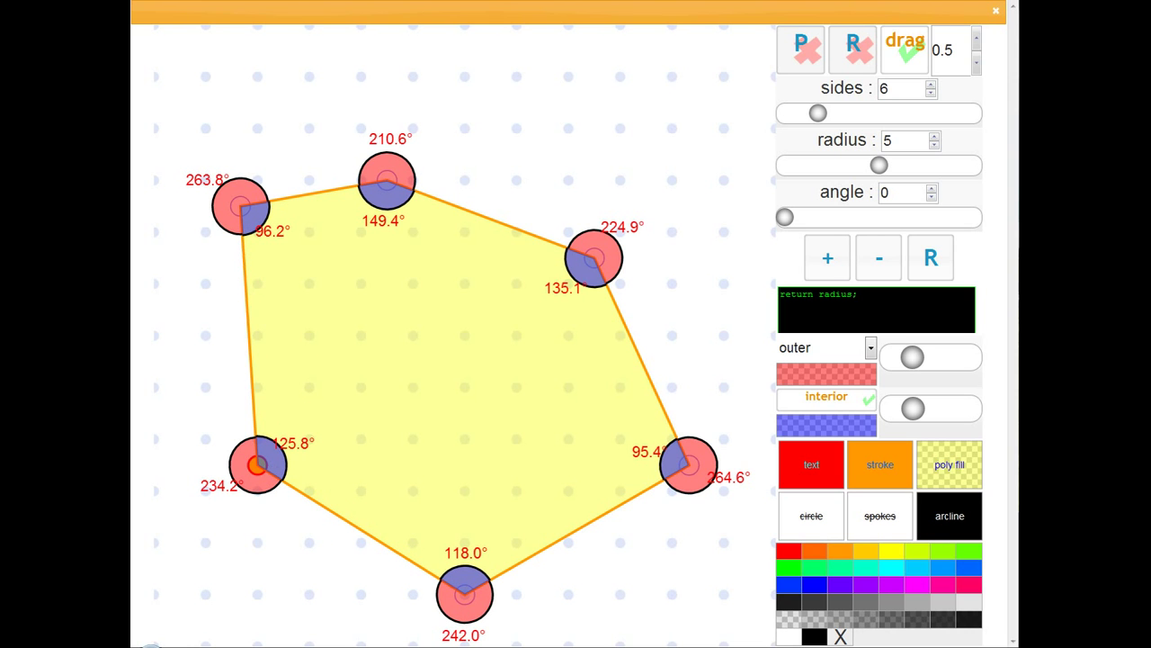
Hide the interior angle labels, check the outer arc fill colour, and enlarge the outer arcs.
{"action": "left_click", "coordinate": [827, 396]}
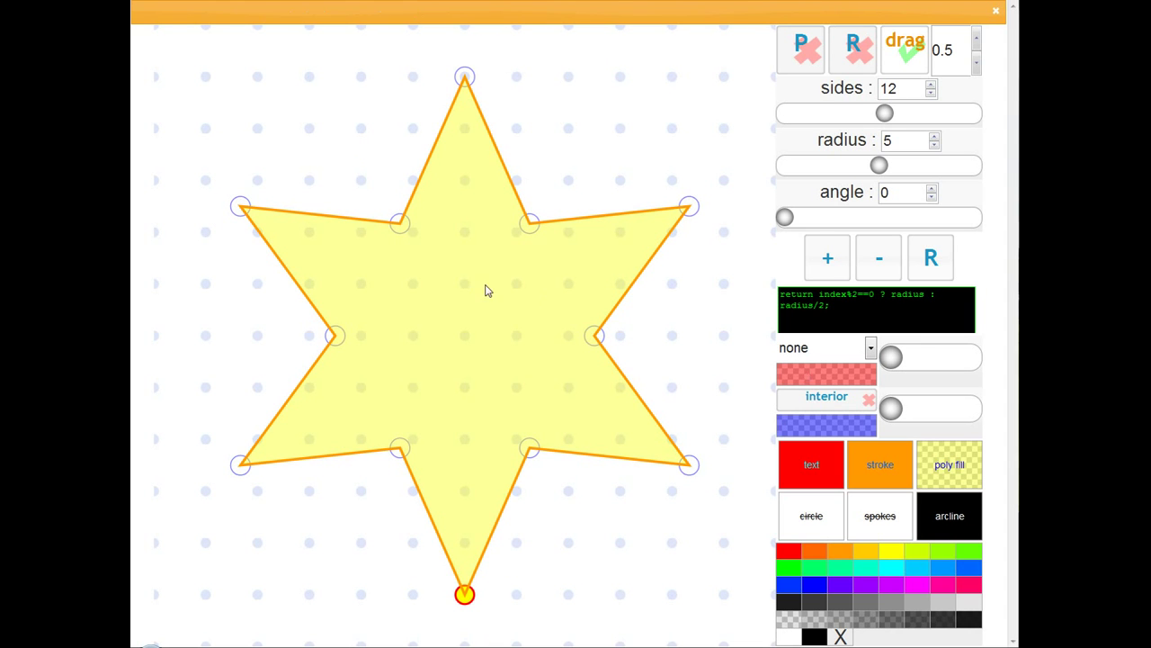
{"action": "left_click", "coordinate": [805, 375]}
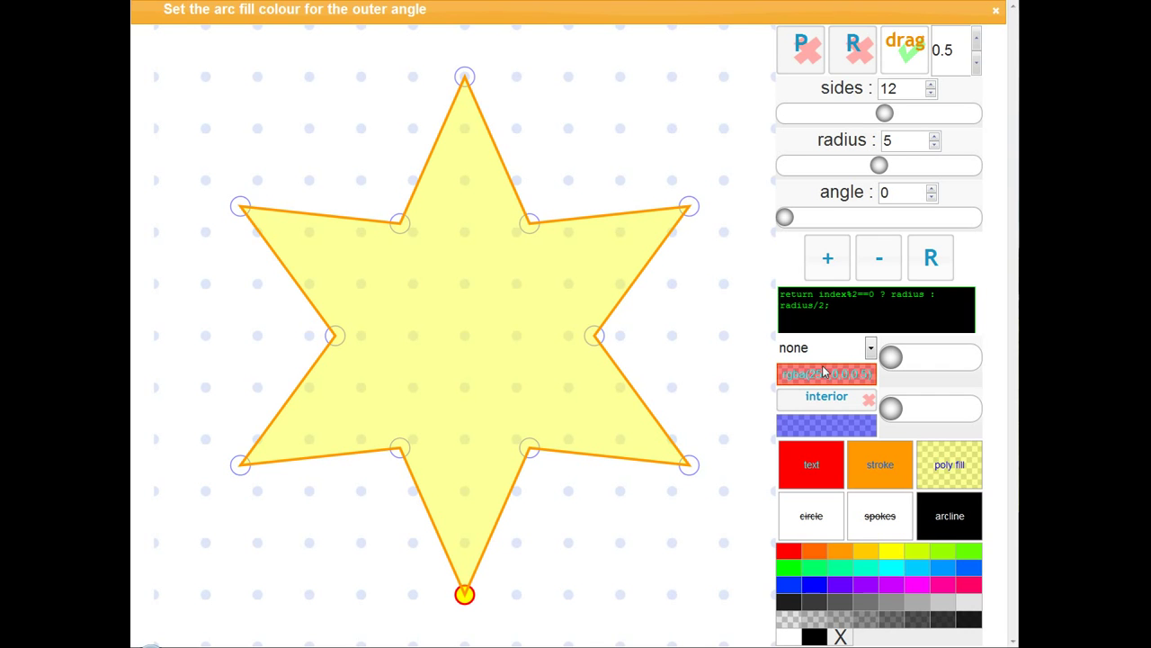
{"action": "left_click_drag", "start_coordinate": [890, 358], "coordinate": [918, 358]}
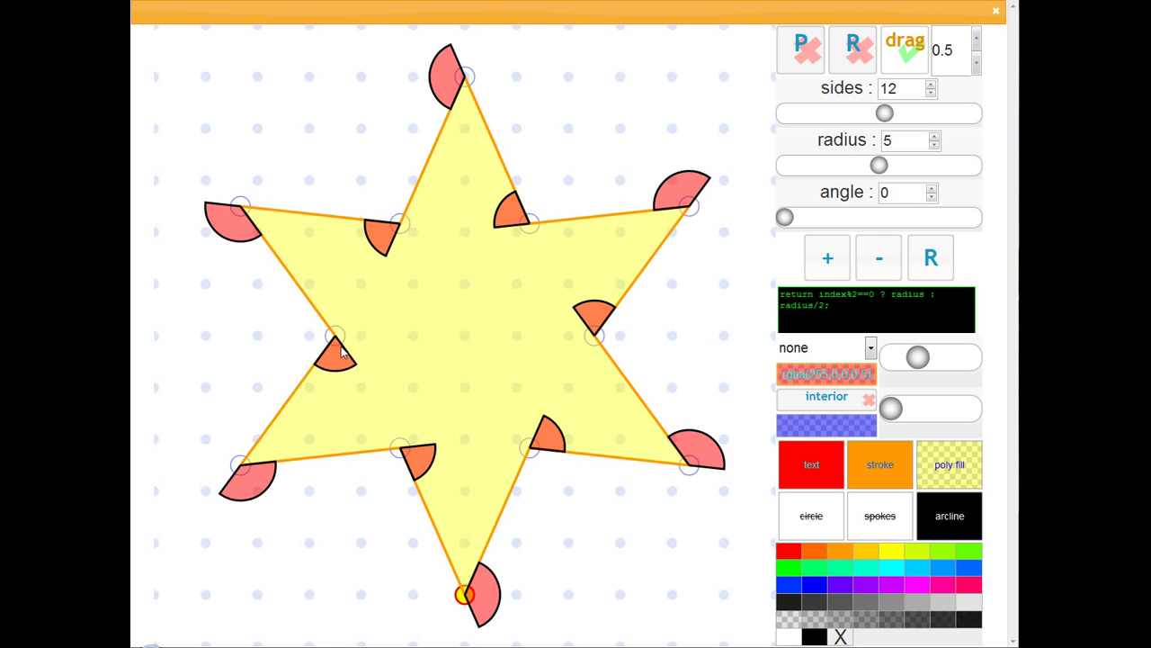
Pull the star's left and right inner corners outward, then enlarge the translucent blue interior arcs.
{"action": "left_click_drag", "start_coordinate": [337, 338], "coordinate": [174, 338]}
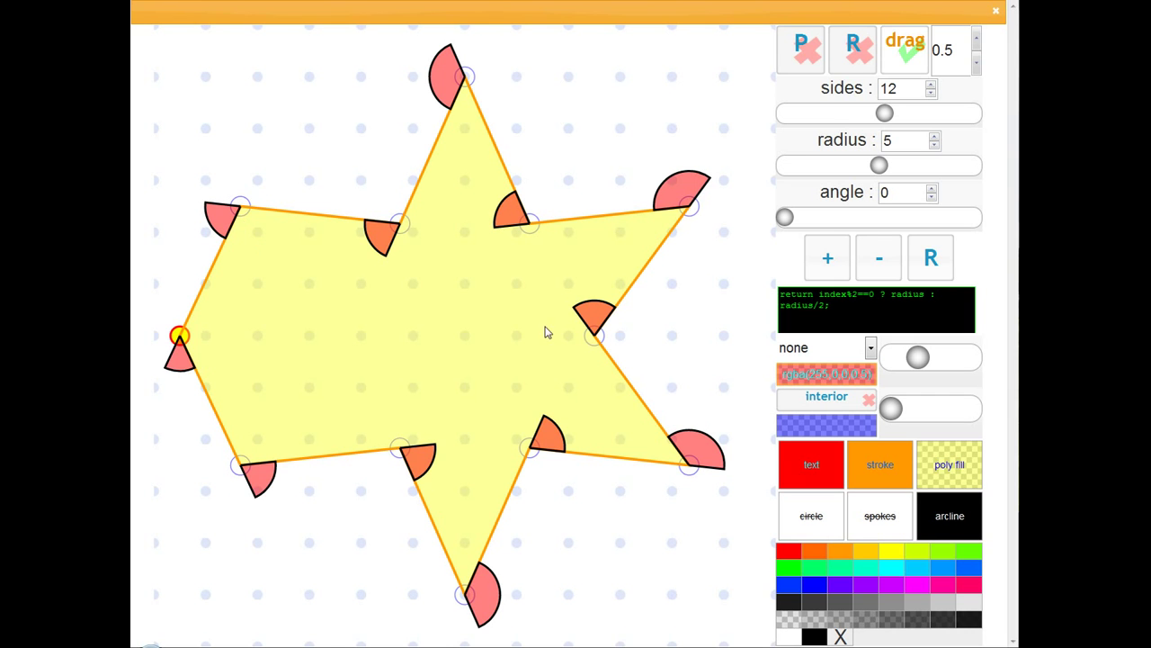
{"action": "left_click_drag", "start_coordinate": [594, 340], "coordinate": [745, 328]}
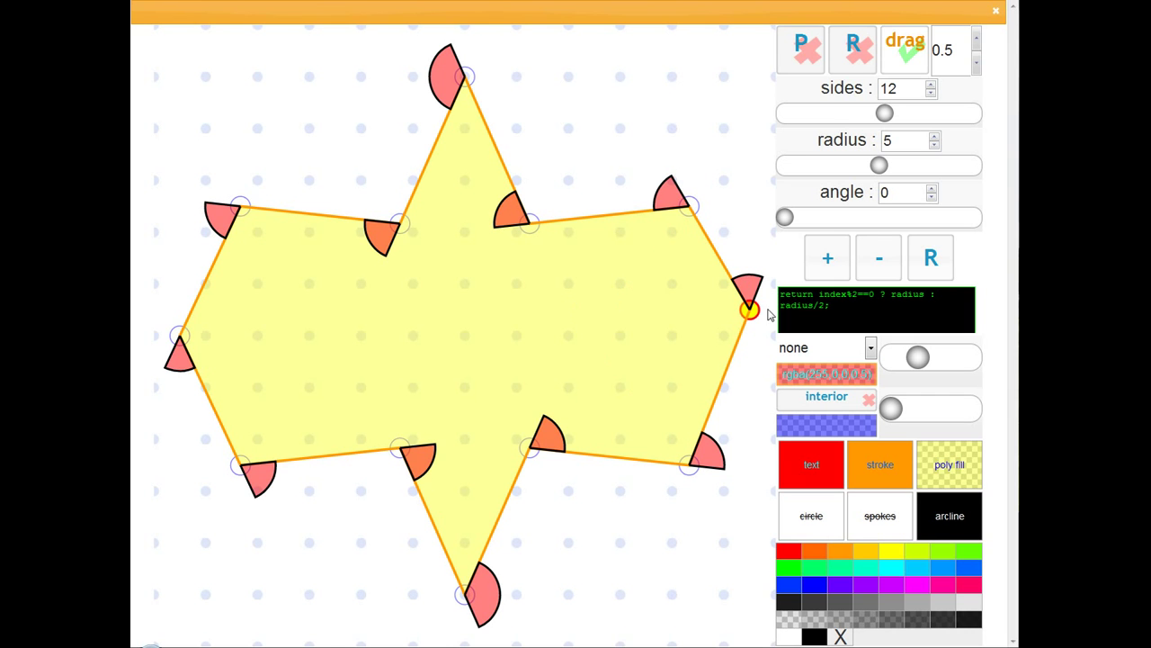
{"action": "left_click", "coordinate": [839, 432]}
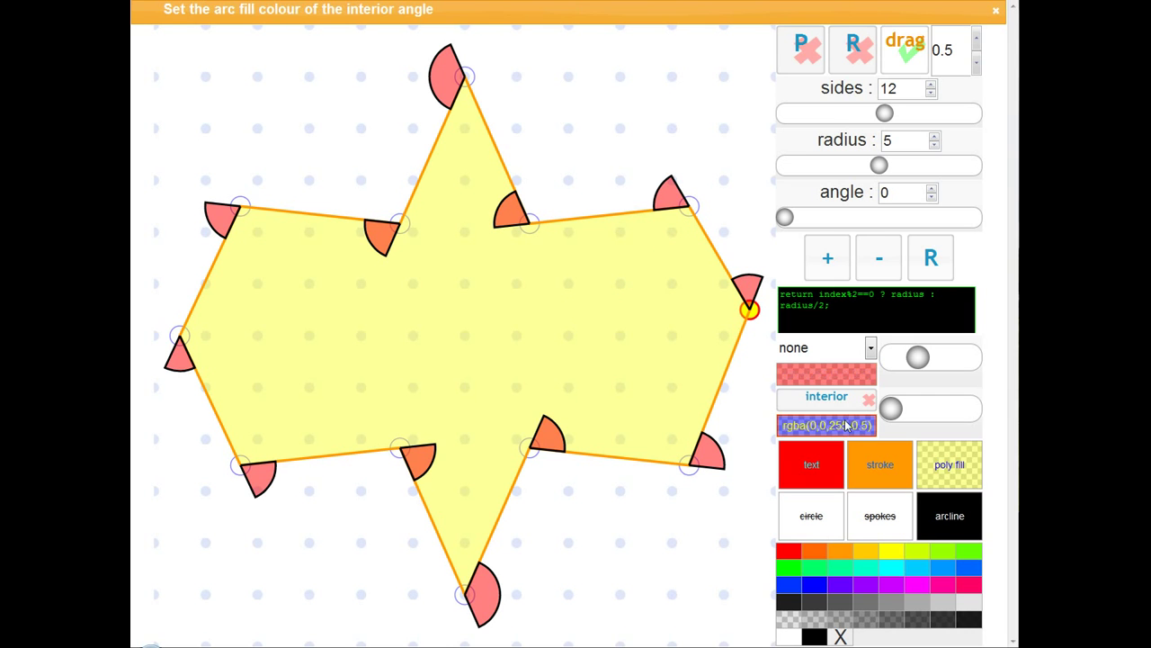
{"action": "mouse_move", "coordinate": [891, 408]}
{"action": "left_mouse_down"}
{"action": "mouse_move", "coordinate": [926, 409]}
{"action": "mouse_move", "coordinate": [911, 408]}
{"action": "left_mouse_up"}
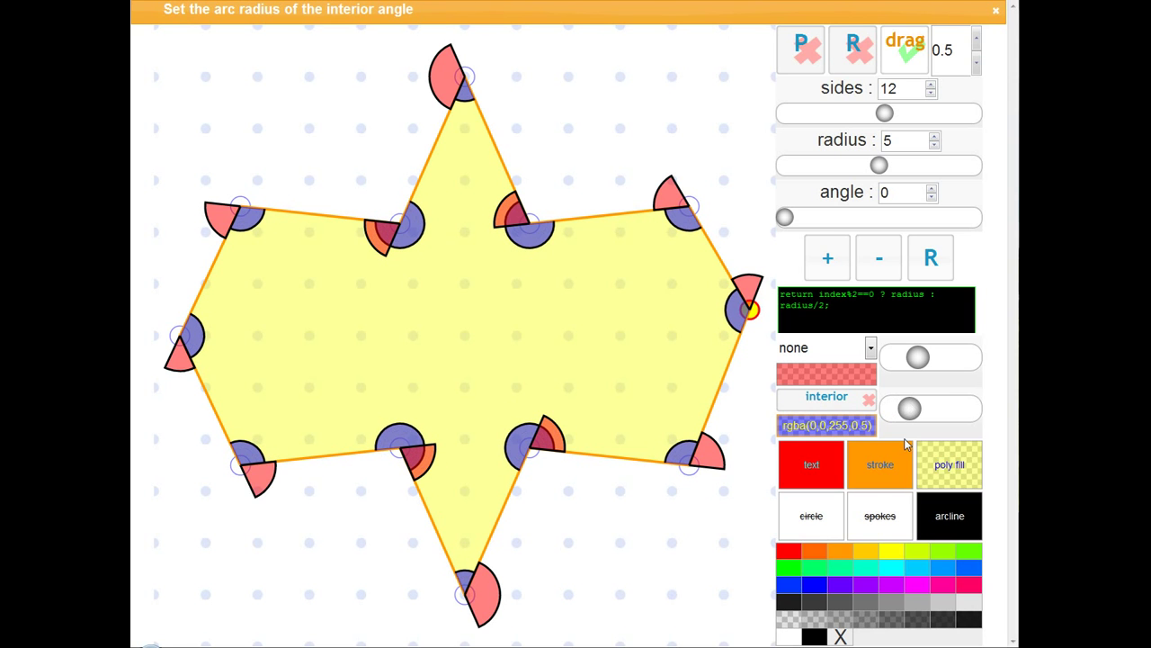
Make the star outline black, the polygon fill transparent, and the spokes blue.
{"action": "left_click", "coordinate": [886, 469]}
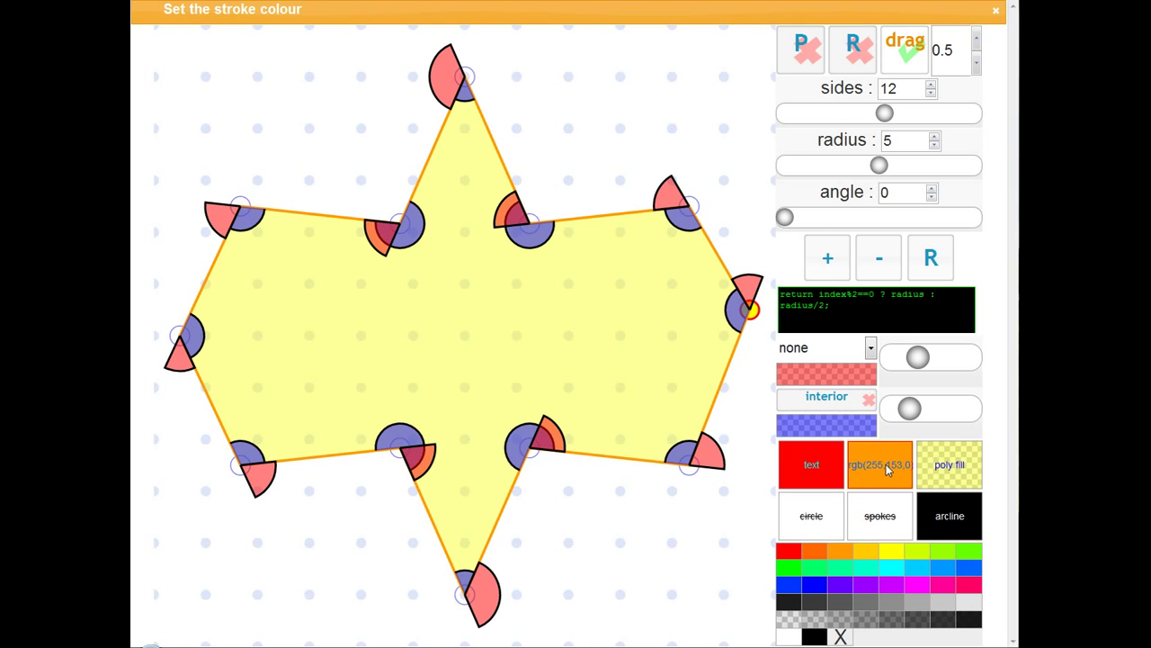
{"action": "left_click", "coordinate": [786, 604]}
{"action": "left_click", "coordinate": [943, 468]}
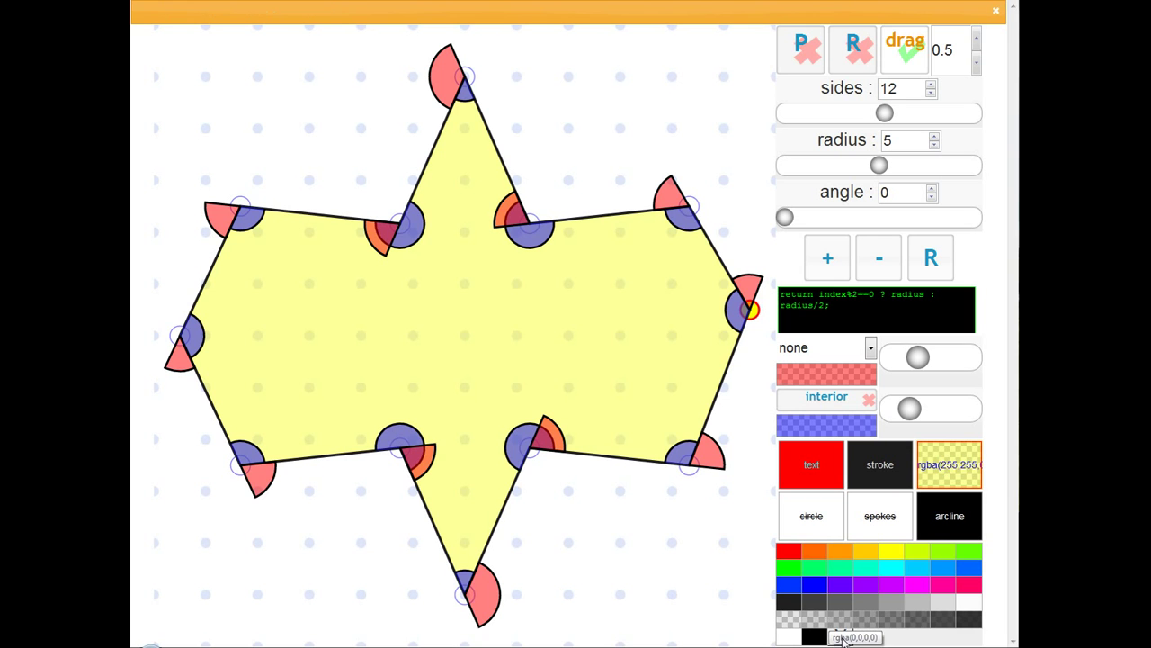
{"action": "left_click", "coordinate": [841, 637]}
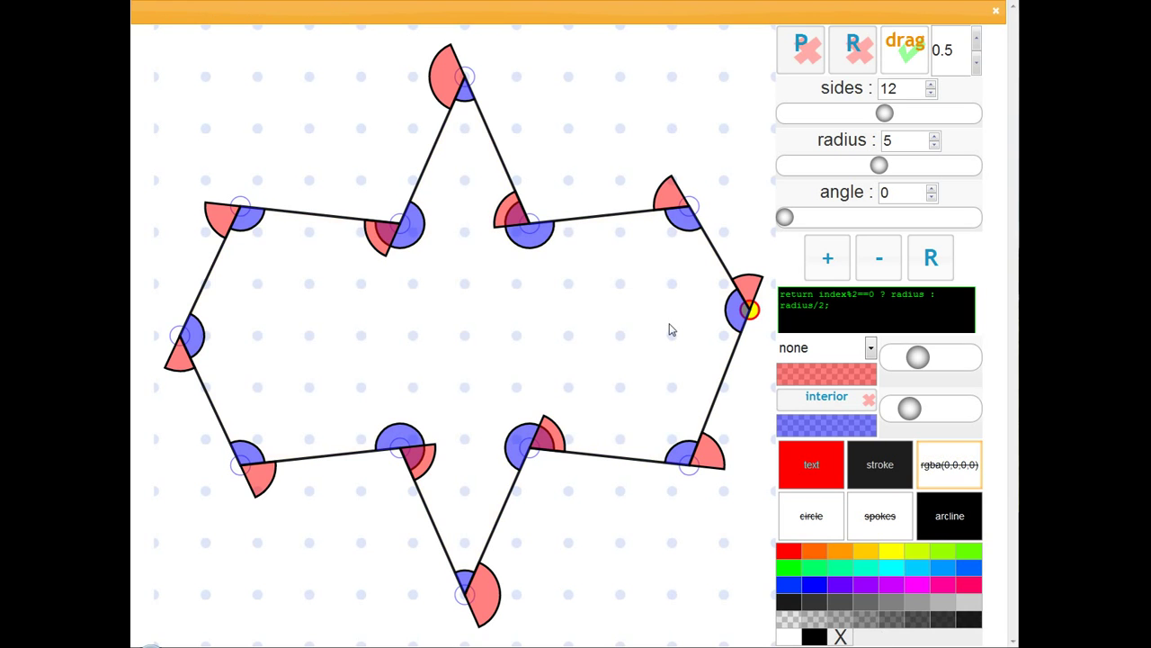
{"action": "left_click", "coordinate": [880, 520]}
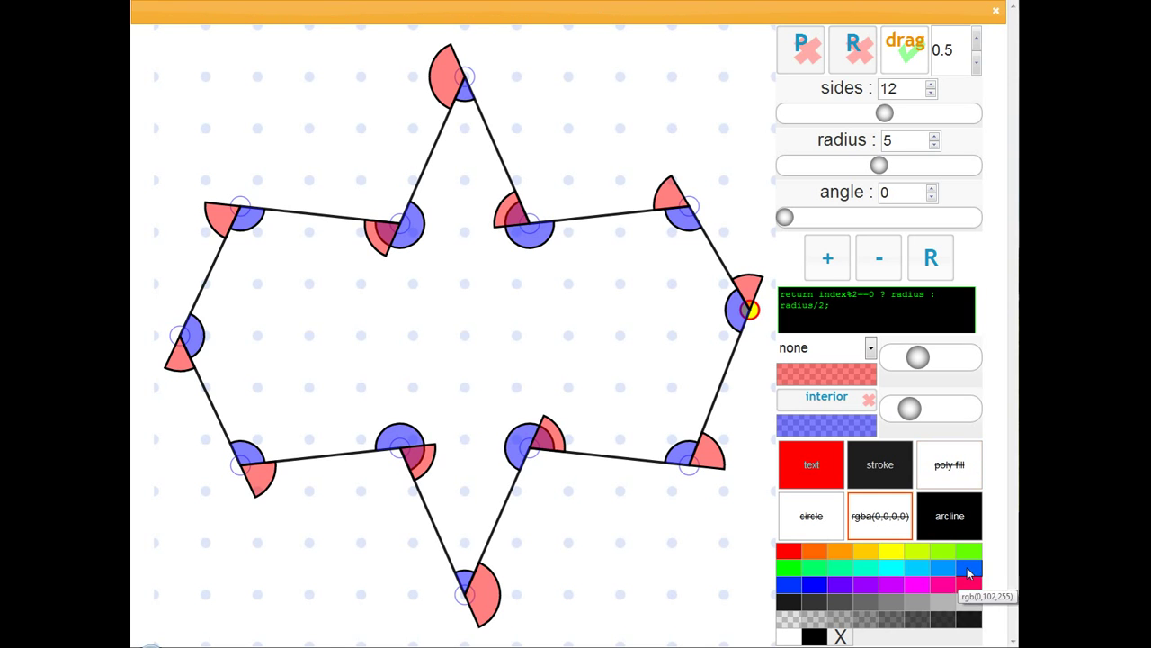
{"action": "left_click", "coordinate": [969, 569]}
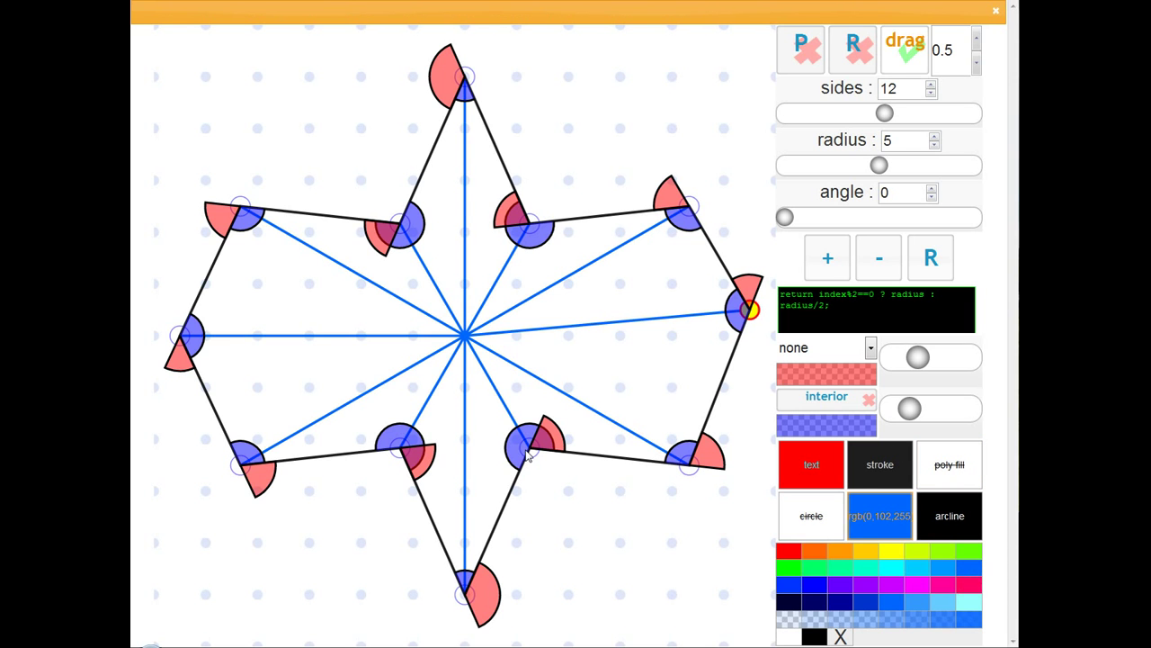
Move two lower inner corners, then regenerate a regular star using the sides slider and set radius 5.1.
{"action": "left_click_drag", "start_coordinate": [529, 454], "coordinate": [502, 490]}
{"action": "left_click_drag", "start_coordinate": [392, 446], "coordinate": [360, 514]}
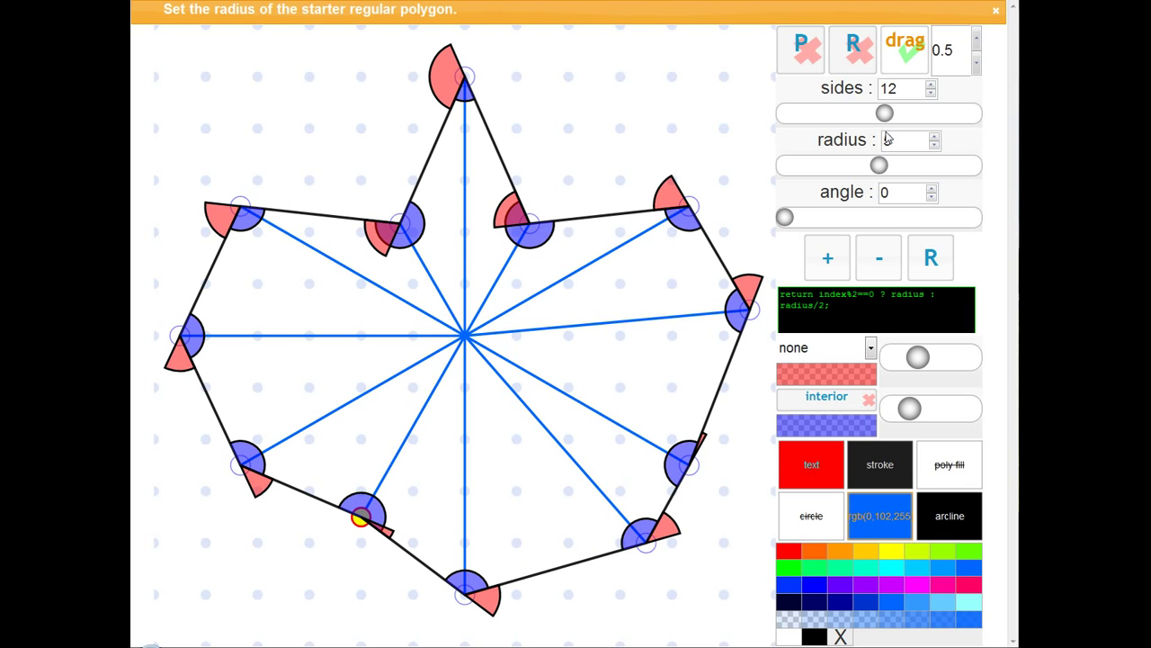
{"action": "mouse_move", "coordinate": [886, 120]}
{"action": "left_mouse_down"}
{"action": "mouse_move", "coordinate": [899, 119]}
{"action": "mouse_move", "coordinate": [829, 119]}
{"action": "mouse_move", "coordinate": [885, 114]}
{"action": "left_mouse_up"}
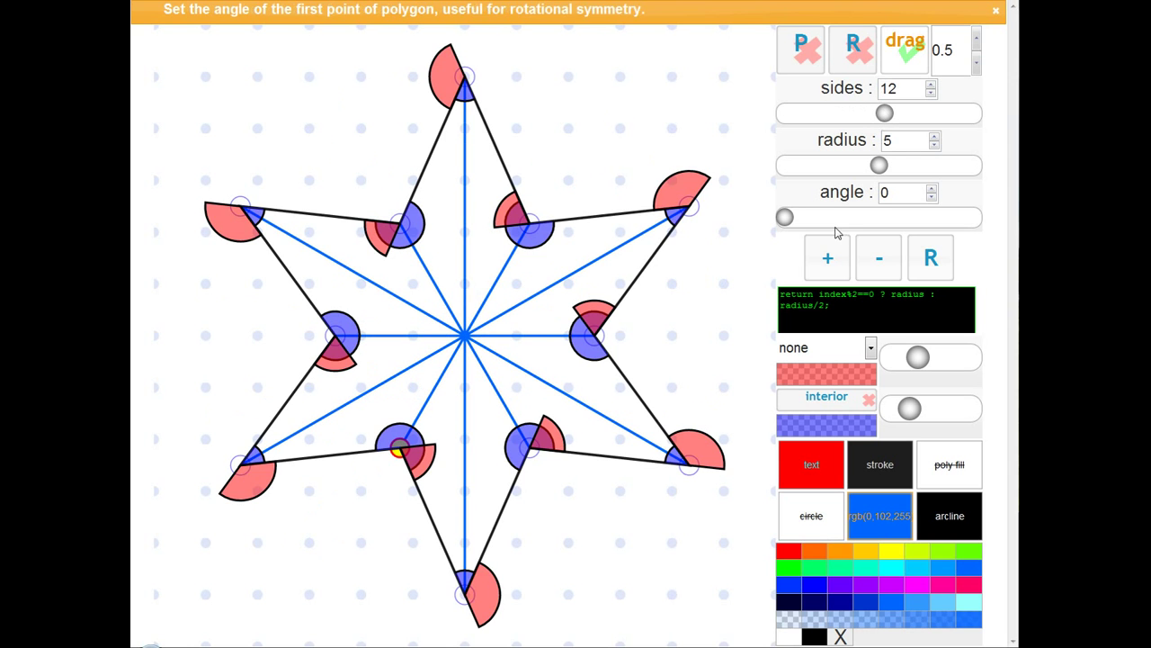
{"action": "left_click_drag", "start_coordinate": [879, 167], "coordinate": [881, 166]}
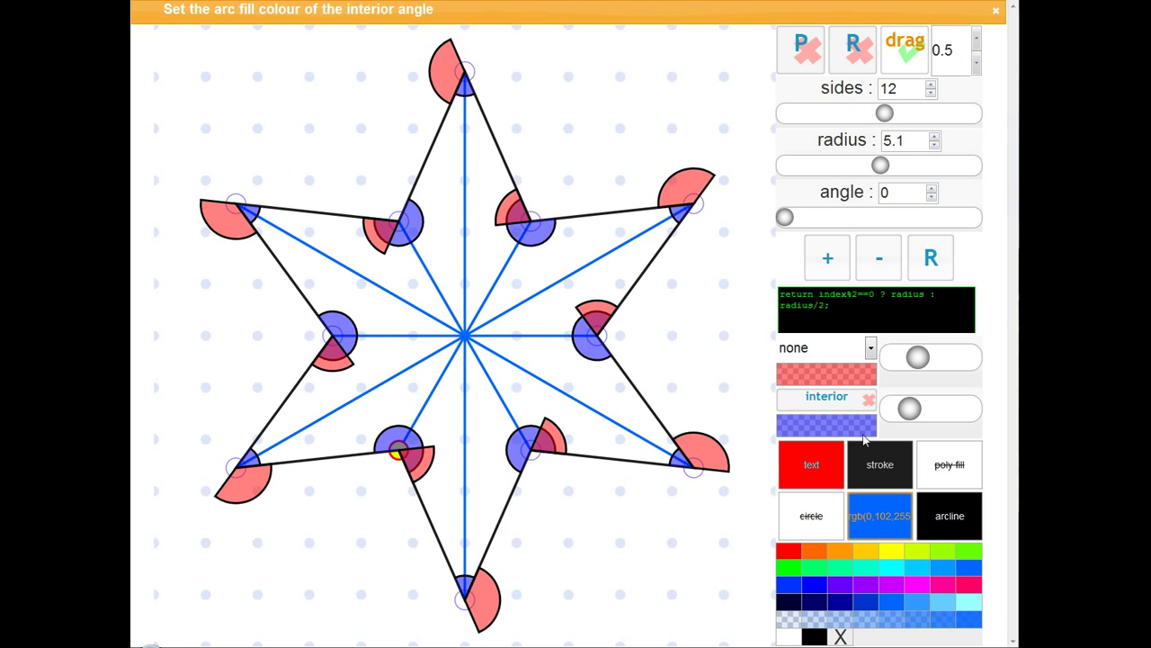
Fill the circle behind the star yellow, then view and close the polygon function code.
{"action": "left_click", "coordinate": [812, 520]}
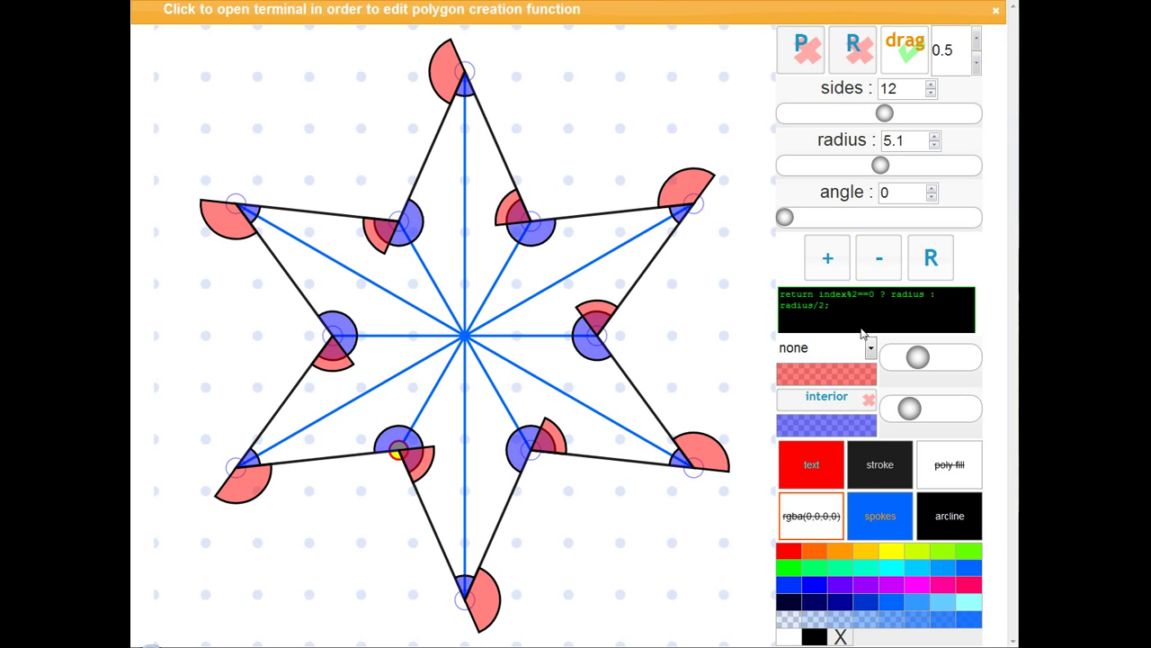
{"action": "left_click", "coordinate": [895, 553]}
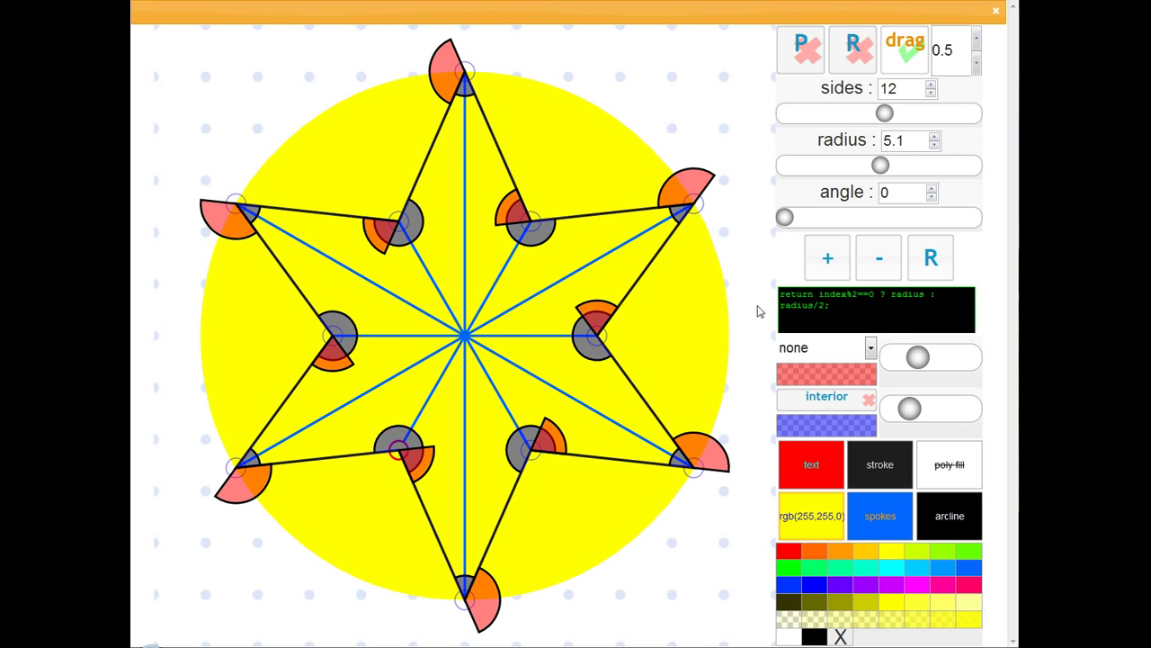
{"action": "left_click", "coordinate": [859, 311]}
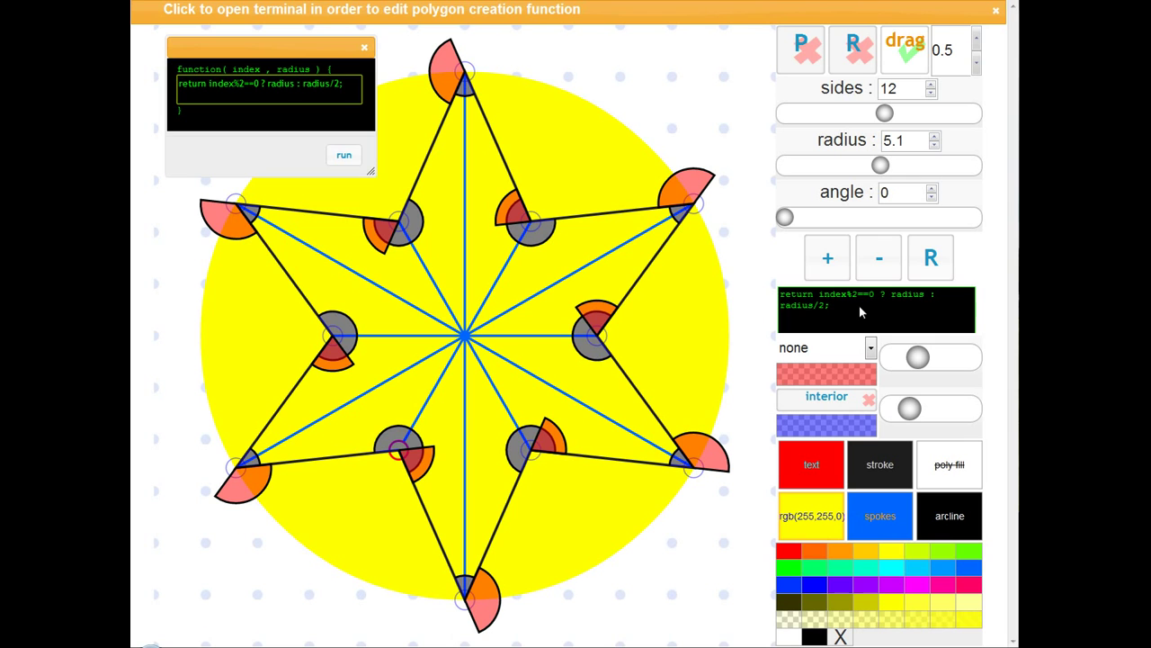
{"action": "left_click", "coordinate": [364, 48]}
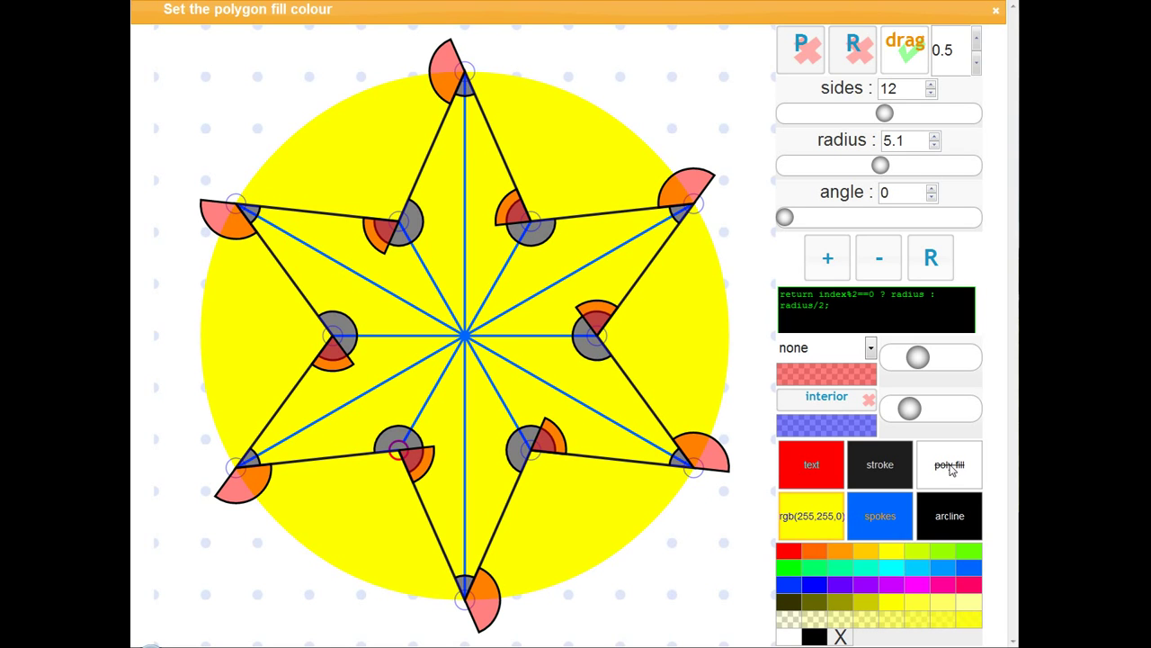
Set the arc outline colour to transparent and reopen the polygon function code.
{"action": "left_click", "coordinate": [950, 515]}
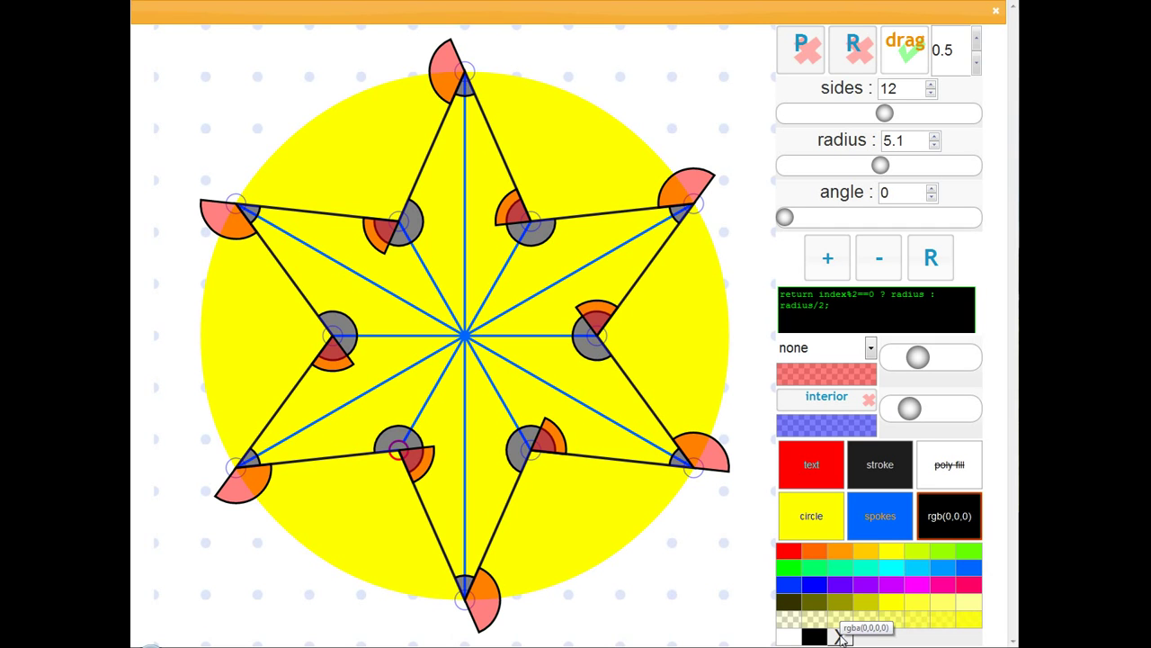
{"action": "left_click", "coordinate": [841, 637]}
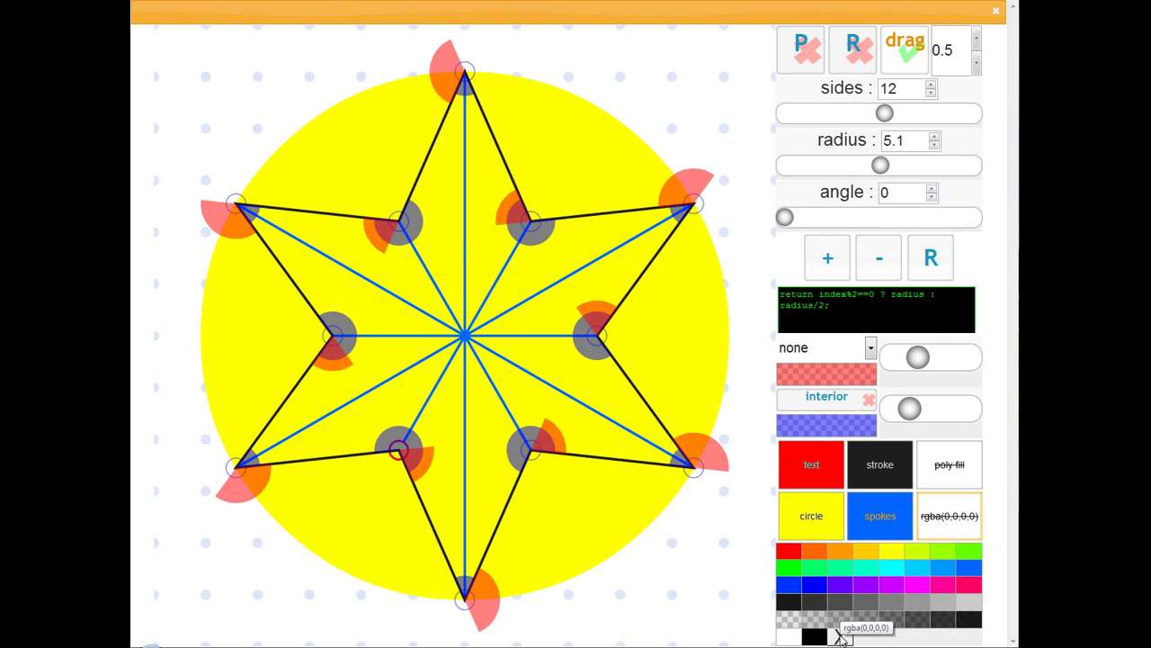
{"action": "left_click", "coordinate": [867, 322]}
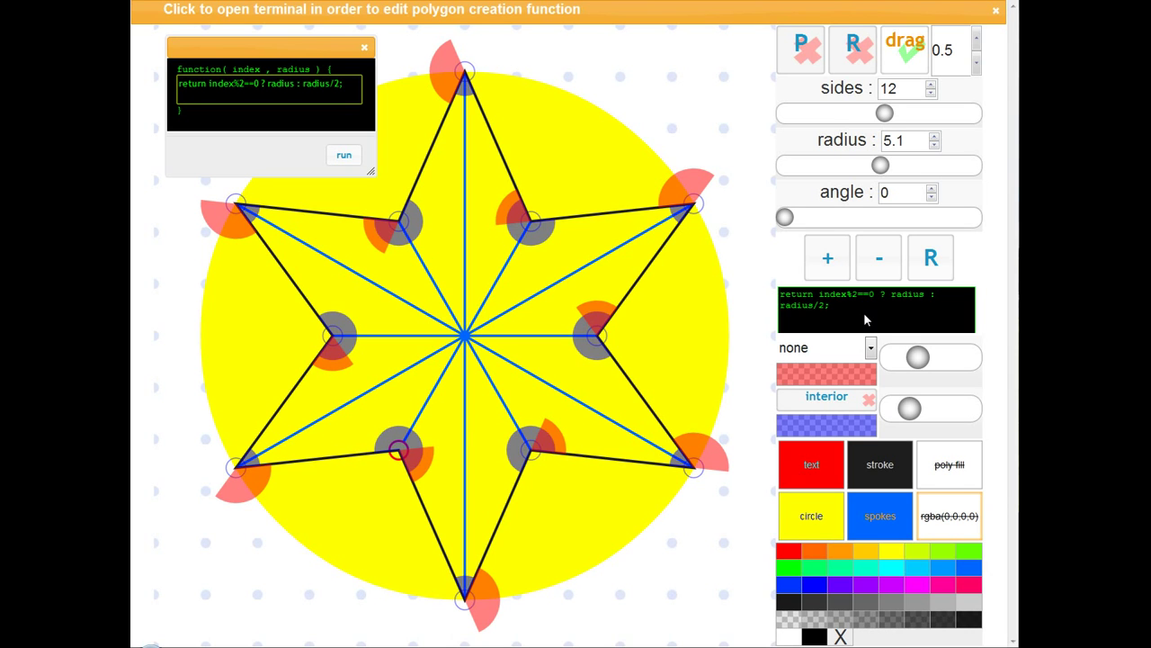